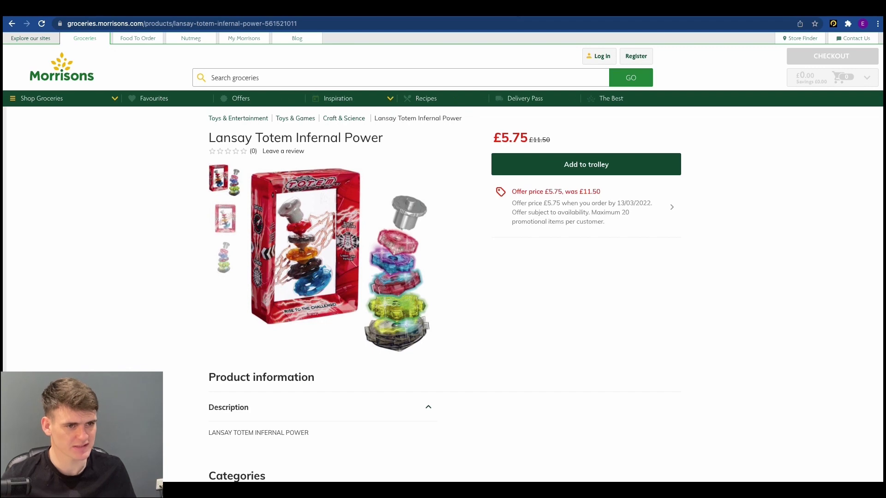
Switch to the Amazon listing for Lansay Totem Infernal Power and copy its ASIN B087K2G3KZ from the web address.
{"action": "left_click", "coordinate": [516, 8]}
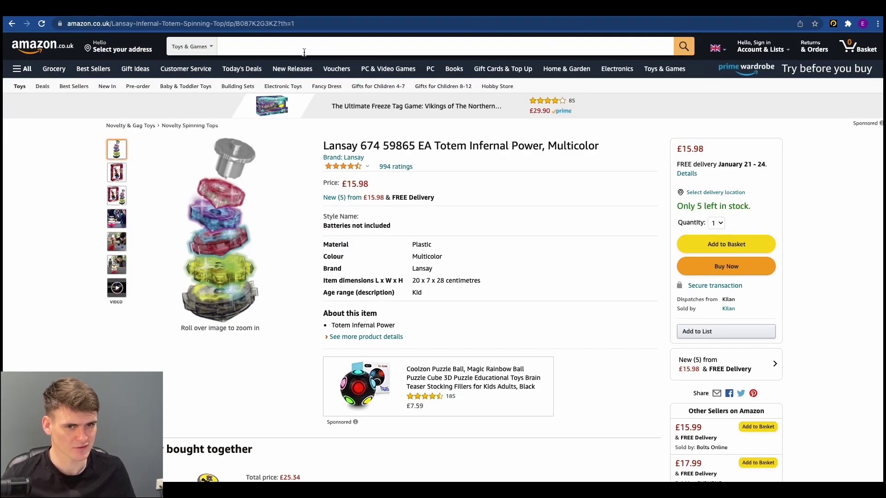
{"action": "double_click", "coordinate": [267, 23]}
{"action": "key", "text": "ctrl+c"}
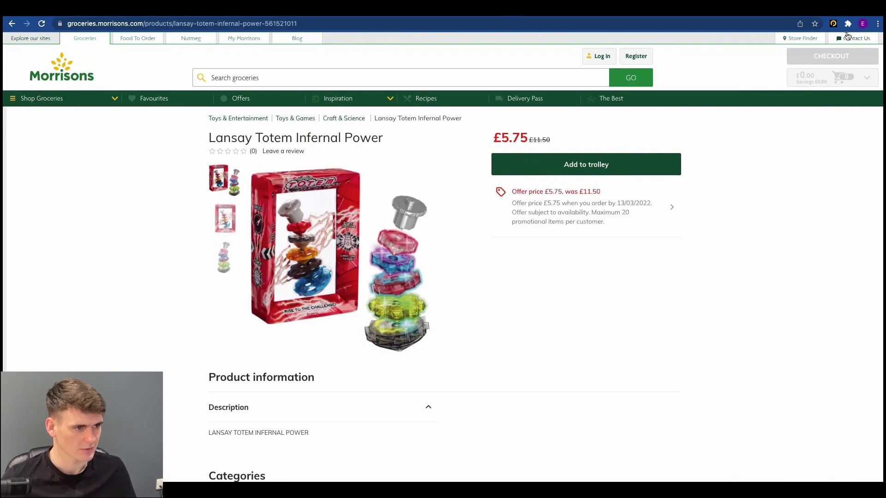
On the Morrisons product page, calculate the profit in Profitl for ASIN B087K2G3KZ with a cost price of £5.75.
{"action": "left_click", "coordinate": [833, 23]}
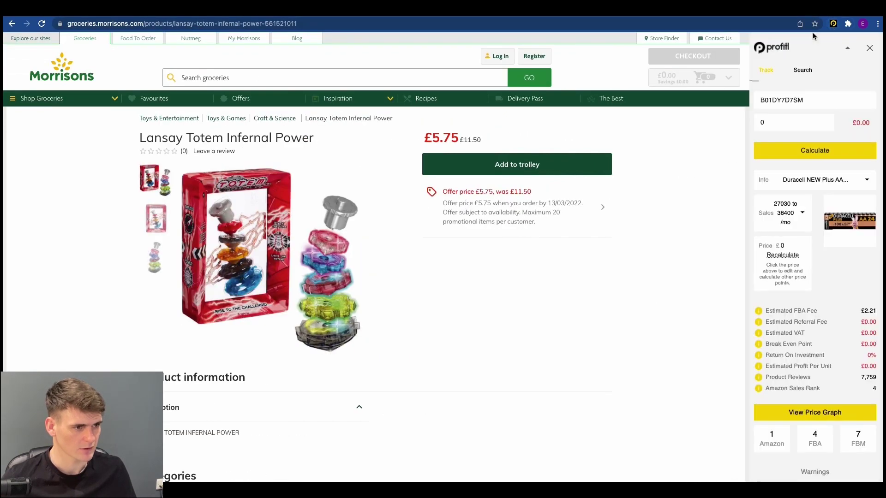
{"action": "double_click", "coordinate": [806, 94]}
{"action": "key", "text": "ctrl+v"}
{"action": "left_click", "coordinate": [791, 122]}
{"action": "type", "text": "5.75"}
{"action": "left_click", "coordinate": [809, 150]}
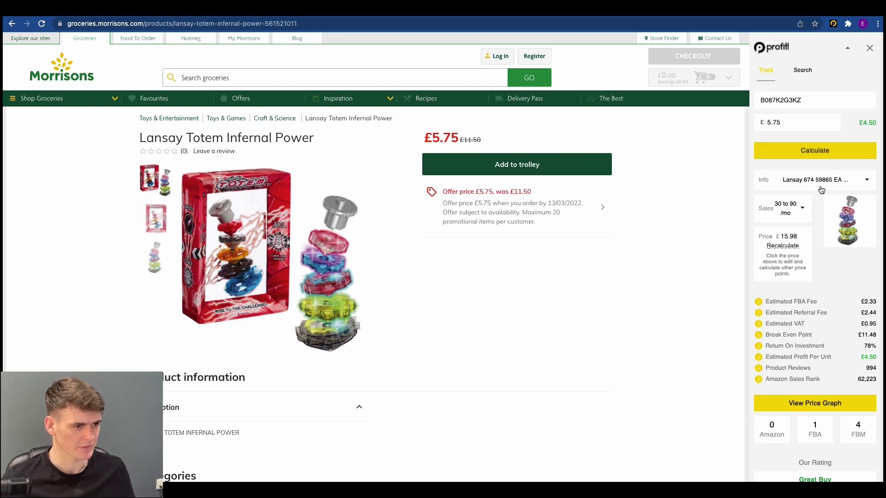
Review the Totem's profit estimates, seller figures and rating in Profitl and display its price graph.
{"action": "scroll", "coordinate": [822, 190], "scroll_direction": "down", "scroll_amount": 1}
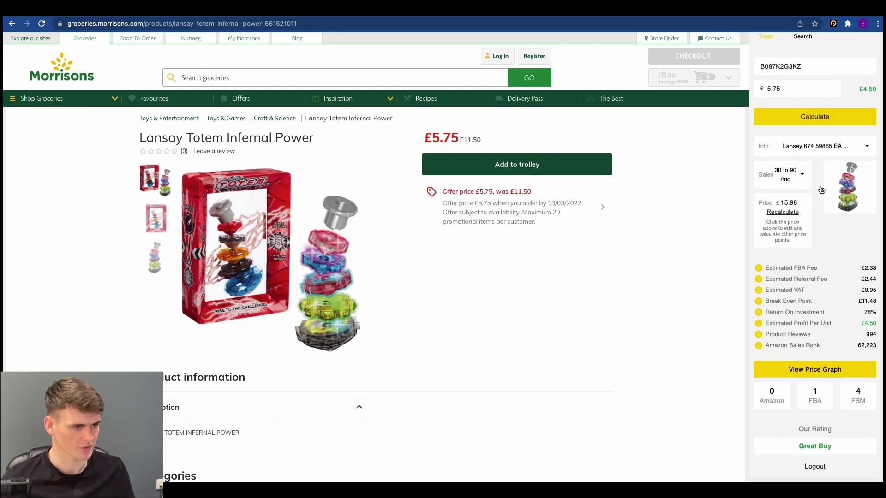
{"action": "scroll", "coordinate": [821, 190], "scroll_direction": "up", "scroll_amount": 1}
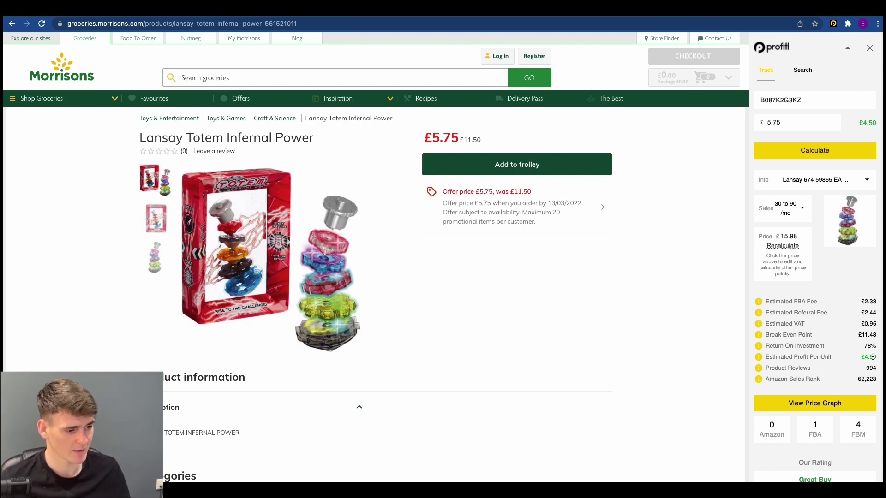
{"action": "scroll", "coordinate": [818, 435], "scroll_direction": "down", "scroll_amount": 2}
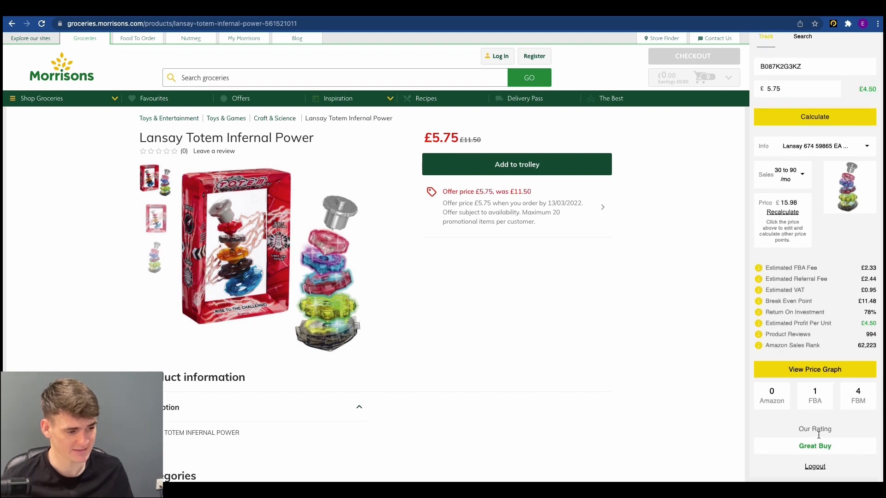
{"action": "scroll", "coordinate": [819, 416], "scroll_direction": "up", "scroll_amount": 2}
{"action": "scroll", "coordinate": [820, 419], "scroll_direction": "down", "scroll_amount": 1}
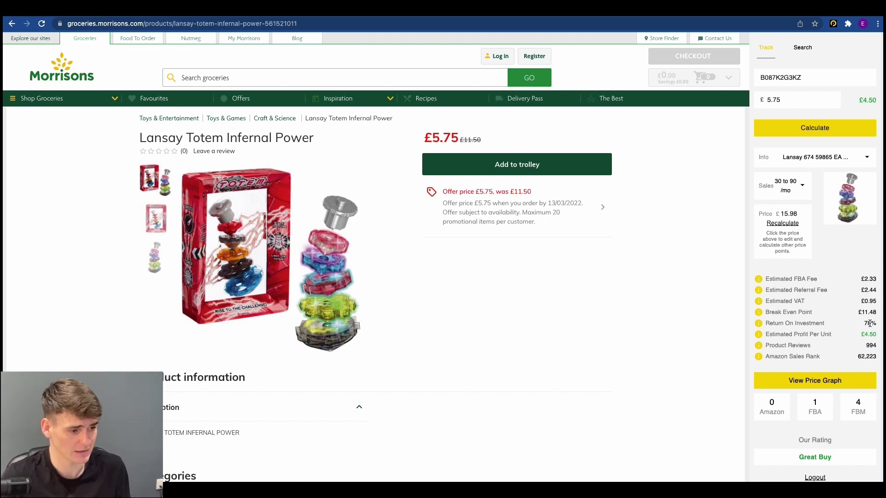
{"action": "left_click", "coordinate": [835, 383]}
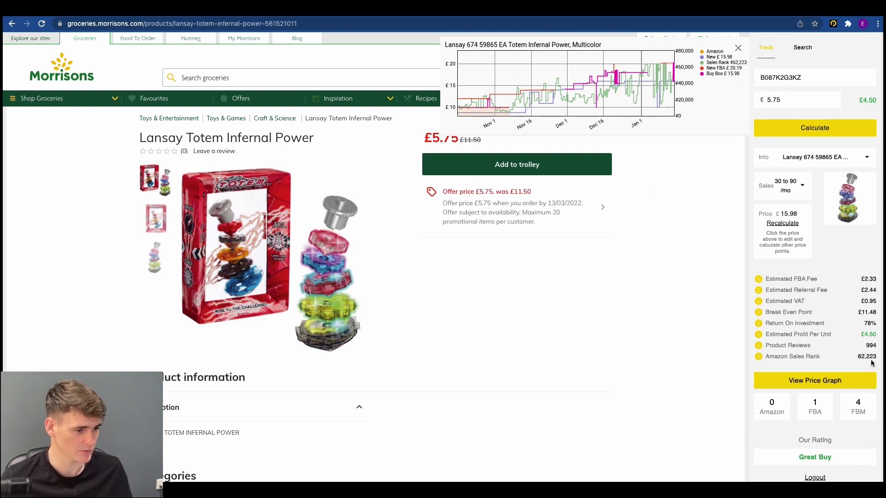
Inspect the Totem's expanded product info in Profitl, including dimensions, weight, brand and category.
{"action": "left_click", "coordinate": [866, 161]}
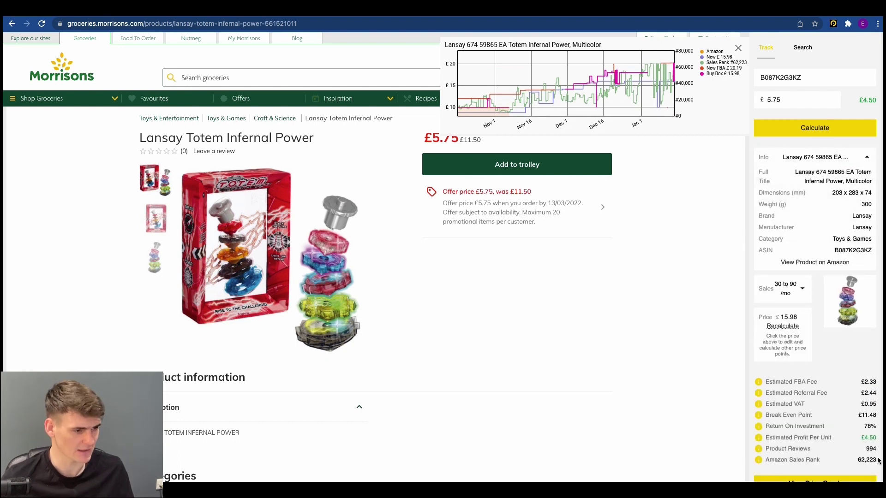
{"action": "left_click", "coordinate": [868, 158]}
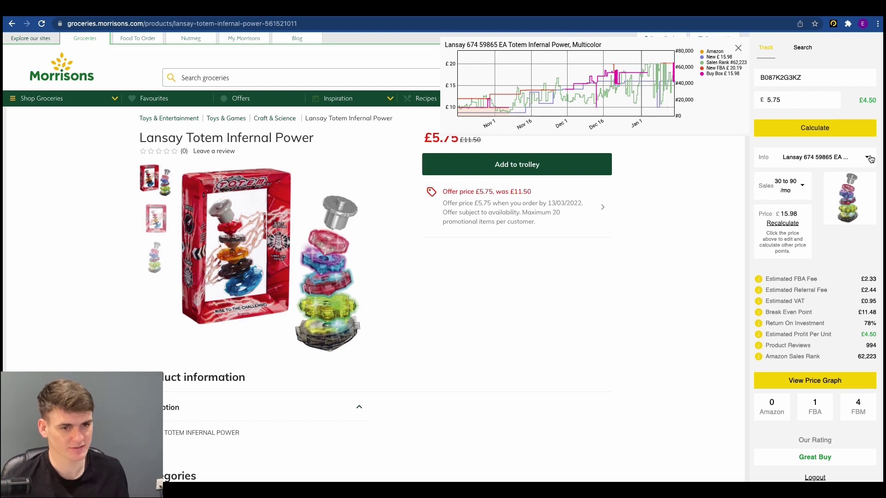
{"action": "left_click", "coordinate": [870, 158]}
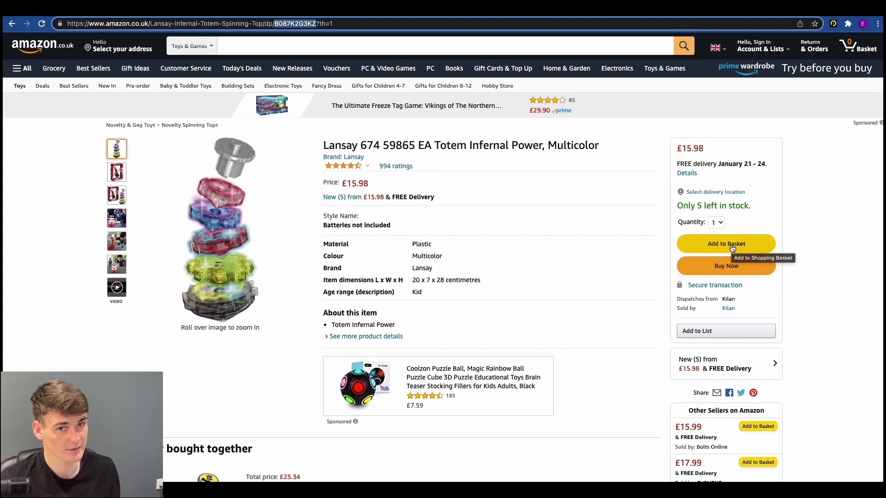
Examine the Totem's Amazon listing for its price, dispatching seller and the other sellers' offers.
{"action": "scroll", "coordinate": [737, 254], "scroll_direction": "down", "scroll_amount": 3}
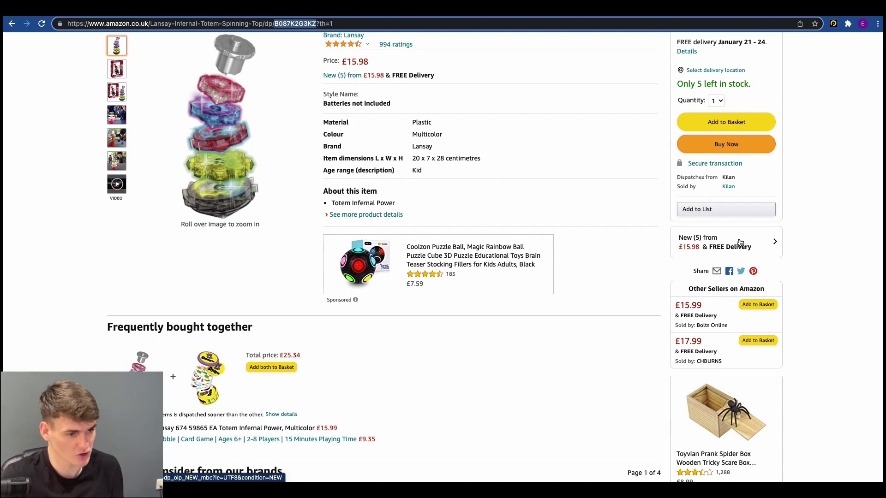
{"action": "scroll", "coordinate": [740, 242], "scroll_direction": "up", "scroll_amount": 3}
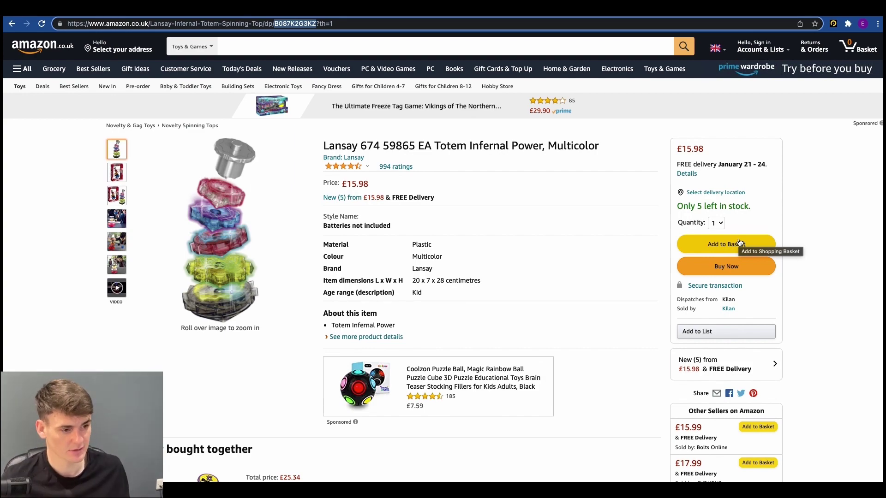
{"action": "scroll", "coordinate": [737, 249], "scroll_direction": "down", "scroll_amount": 1}
{"action": "scroll", "coordinate": [737, 249], "scroll_direction": "up", "scroll_amount": 1}
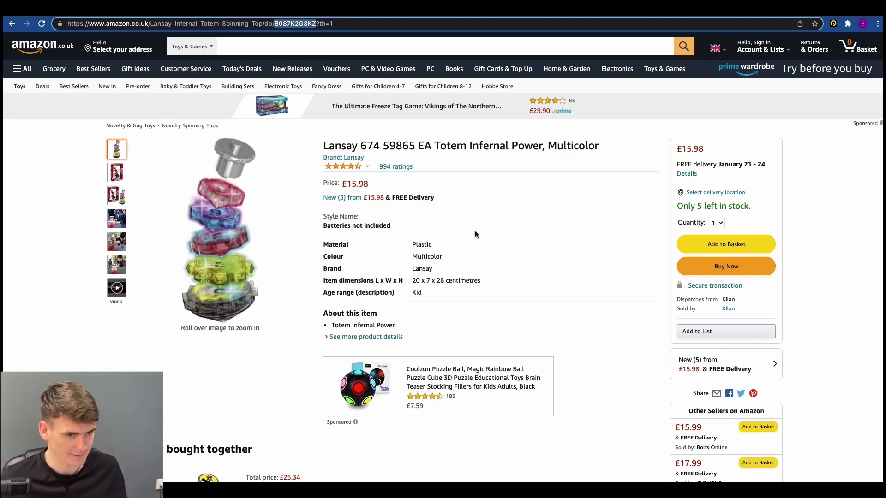
Back on the Morrisons page, display the Totem's price graph and recalculate its profit at a £10 selling price.
{"action": "left_click", "coordinate": [544, 7]}
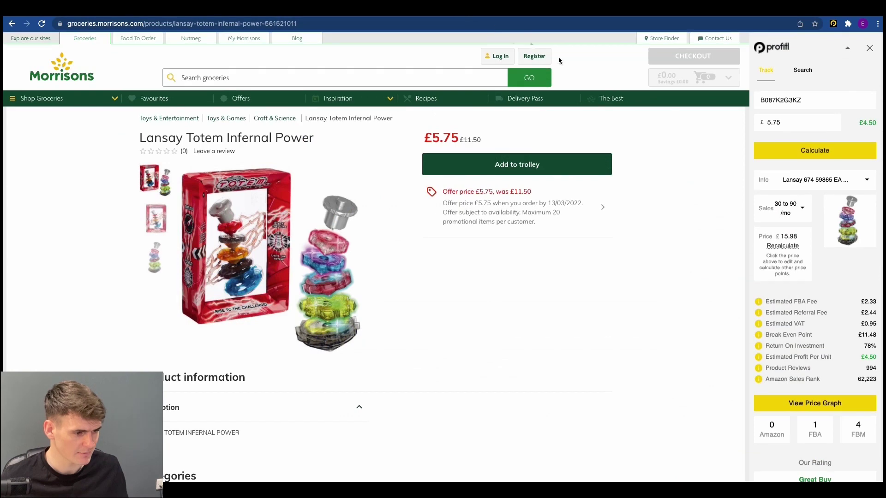
{"action": "left_click", "coordinate": [835, 405]}
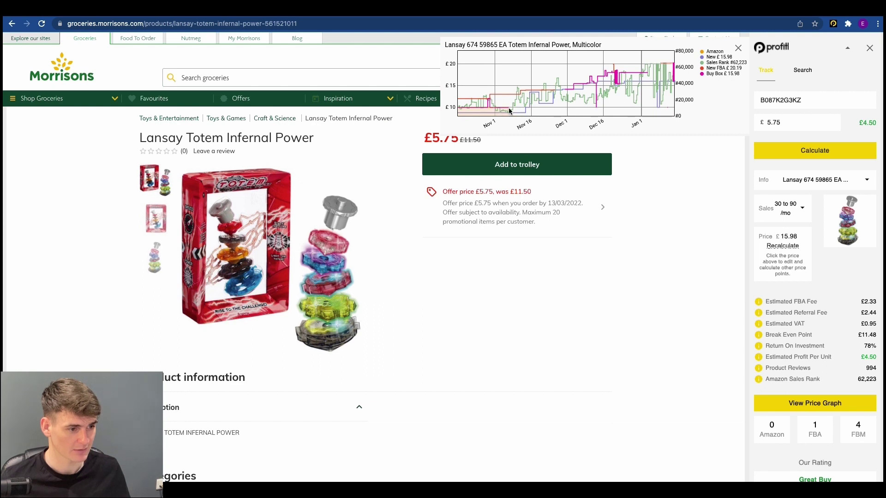
{"action": "left_click", "coordinate": [793, 236]}
{"action": "type", "text": "10"}
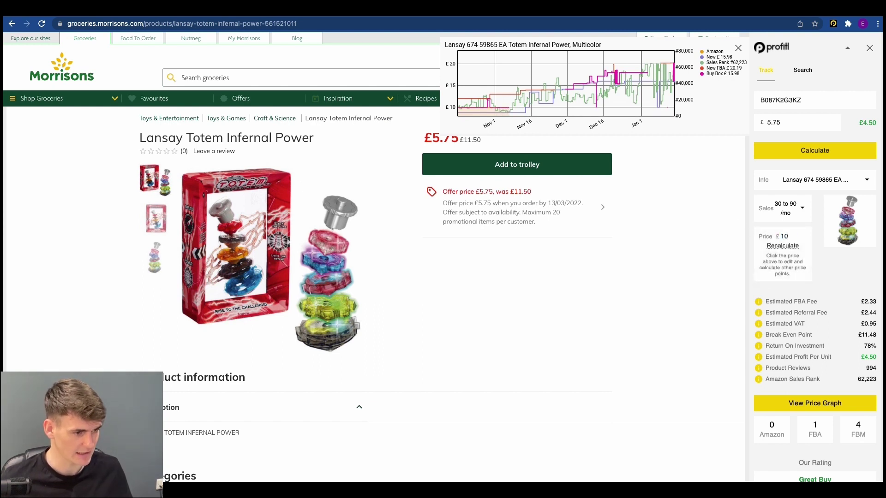
{"action": "left_click", "coordinate": [790, 248]}
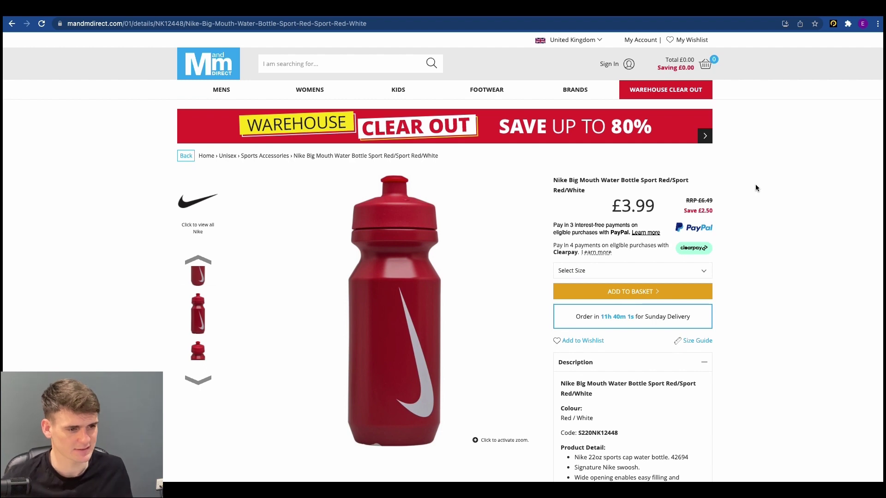
Copy the ASIN B01DY7D7SM from the Nike Big Mouth Water Bottle's Amazon listing and return to the MandM Direct page.
{"action": "scroll", "coordinate": [725, 224], "scroll_direction": "down", "scroll_amount": 1}
{"action": "scroll", "coordinate": [724, 222], "scroll_direction": "up", "scroll_amount": 1}
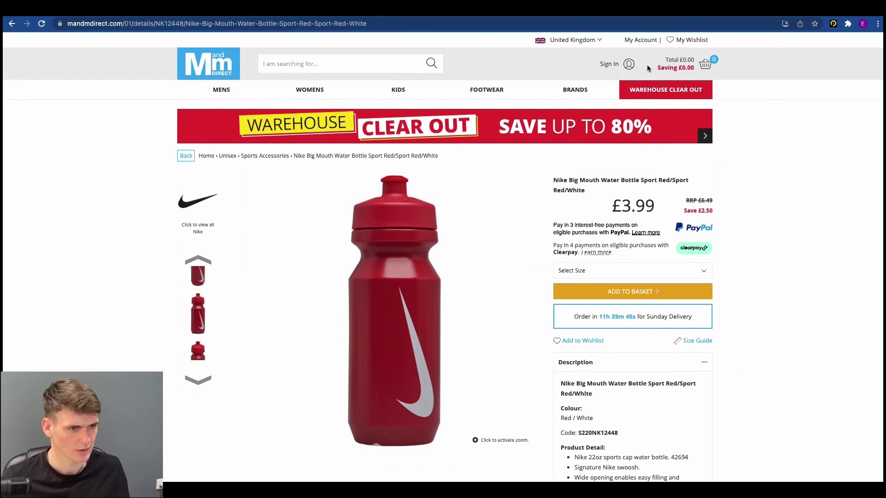
{"action": "key", "text": "ctrl+shift+Tab"}
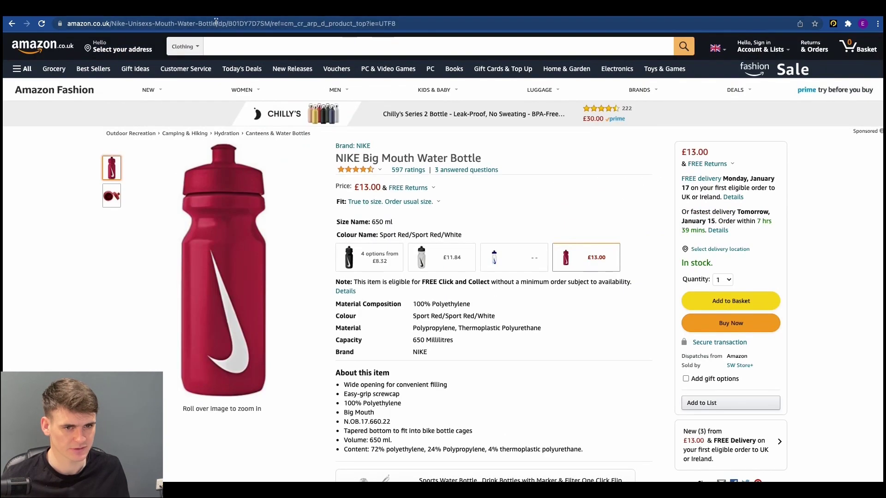
{"action": "double_click", "coordinate": [231, 23]}
{"action": "key", "text": "ctrl+Tab"}
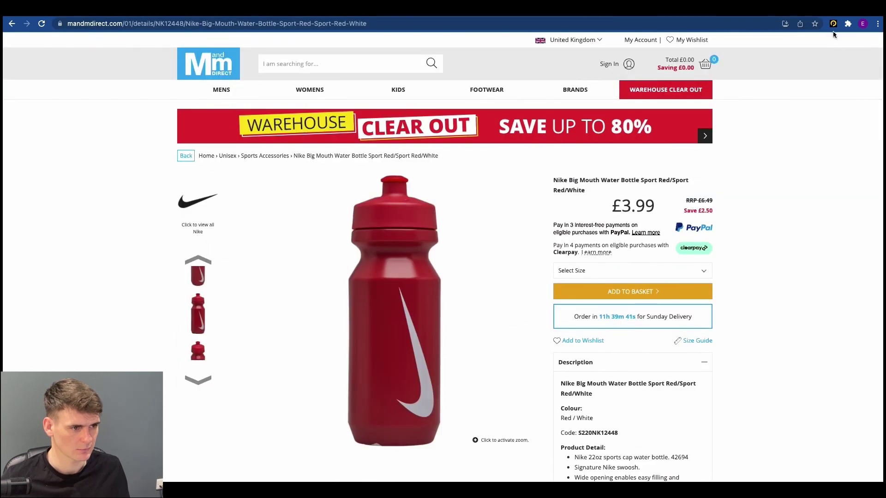
Calculate the Nike water bottle's profit in Profitl with a cost price of £3.99.
{"action": "left_click", "coordinate": [832, 23]}
{"action": "left_click", "coordinate": [792, 126]}
{"action": "type", "text": "3.99"}
{"action": "left_click", "coordinate": [802, 151]}
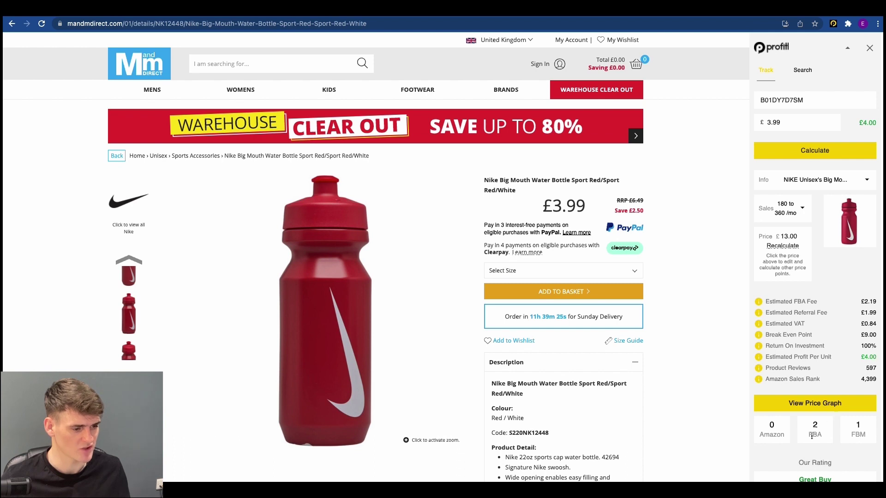
Check the Nike bottle's price graph, recalculate its profit at an £11 selling price and close the graph.
{"action": "left_click", "coordinate": [833, 406]}
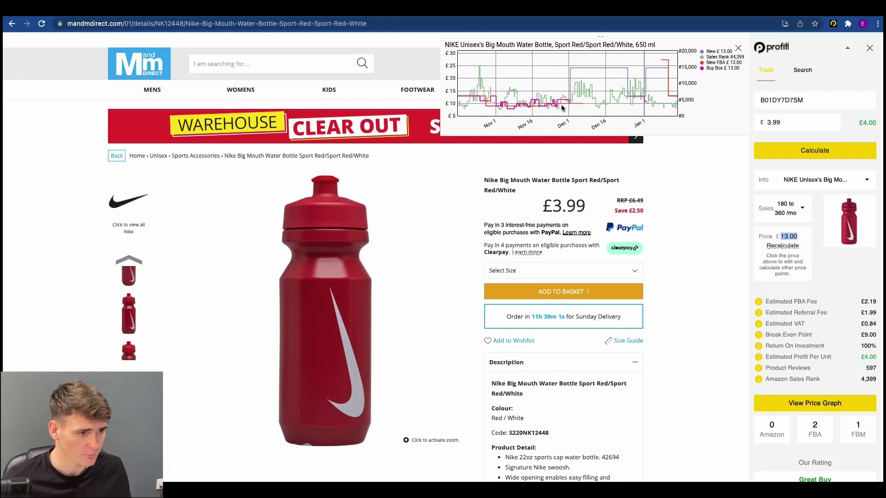
{"action": "type", "text": "11"}
{"action": "left_click", "coordinate": [785, 245]}
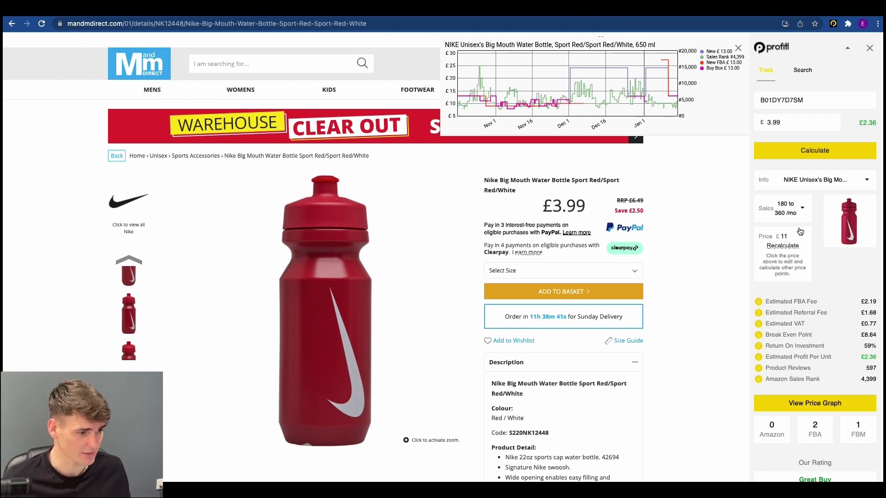
{"action": "scroll", "coordinate": [805, 243], "scroll_direction": "down", "scroll_amount": 1}
{"action": "scroll", "coordinate": [866, 323], "scroll_direction": "up", "scroll_amount": 1}
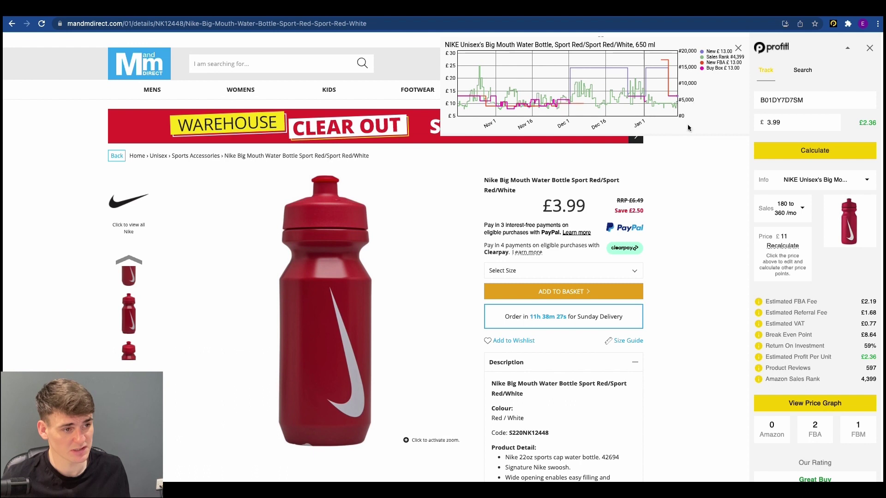
{"action": "left_click", "coordinate": [738, 49]}
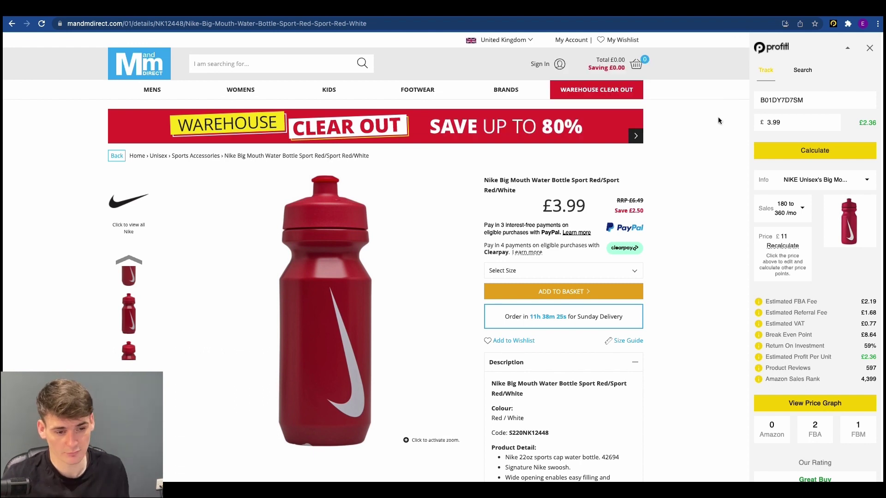
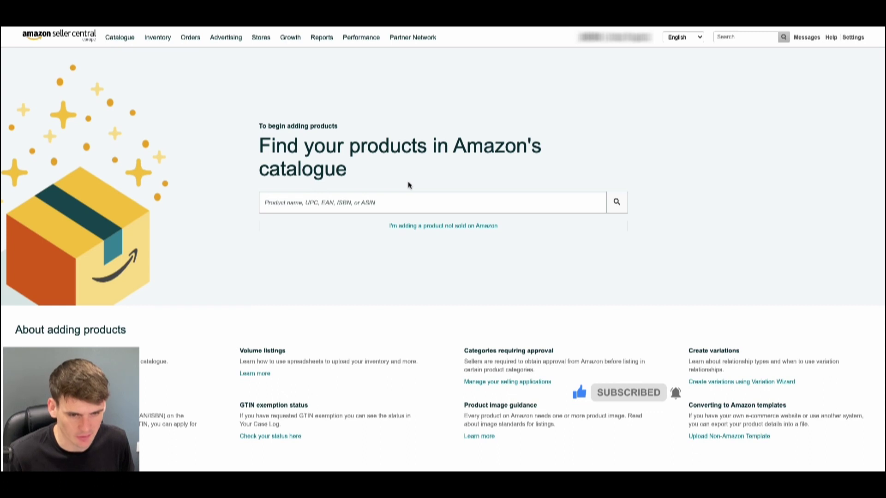
Search Amazon Seller Central's product catalogue for "teamsterz".
{"action": "left_click", "coordinate": [392, 199]}
{"action": "type", "text": "teamsterz"}
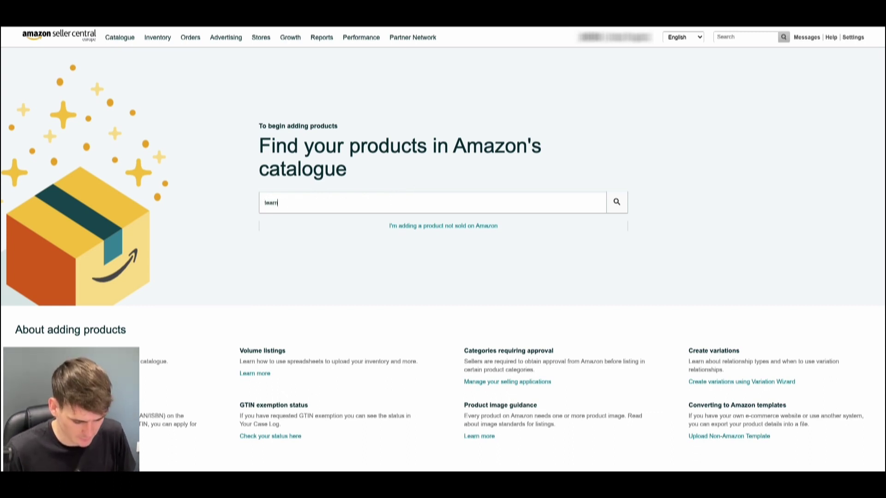
{"action": "key", "text": "Return"}
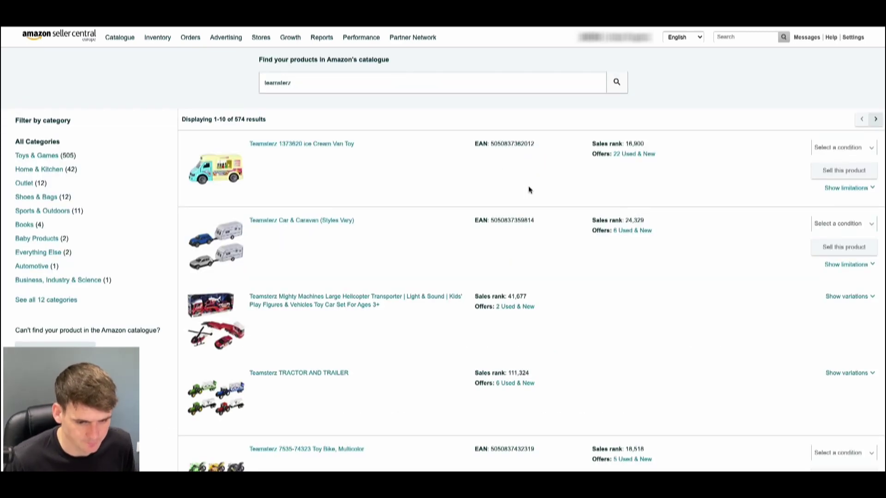
Choose to sell the Teamsterz 7535-74323 Toy Bike, Multicolor in New condition.
{"action": "scroll", "coordinate": [529, 191], "scroll_direction": "down", "scroll_amount": 5}
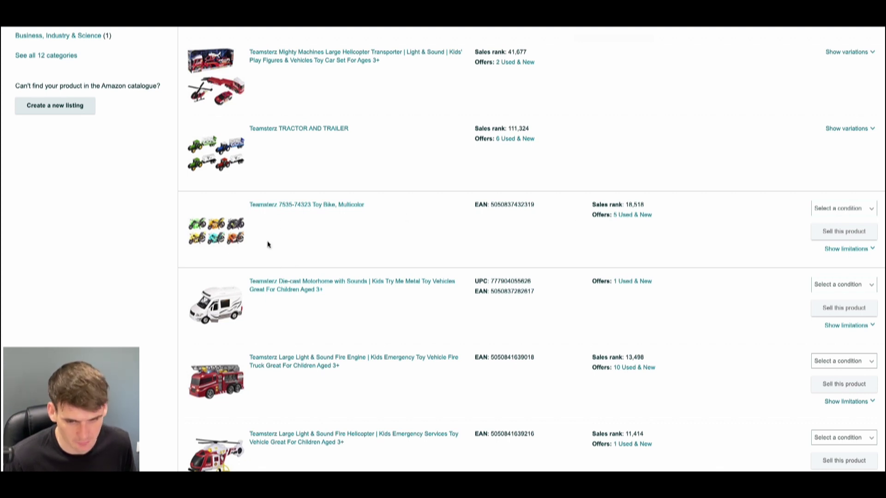
{"action": "left_click", "coordinate": [834, 210]}
{"action": "left_click", "coordinate": [833, 222]}
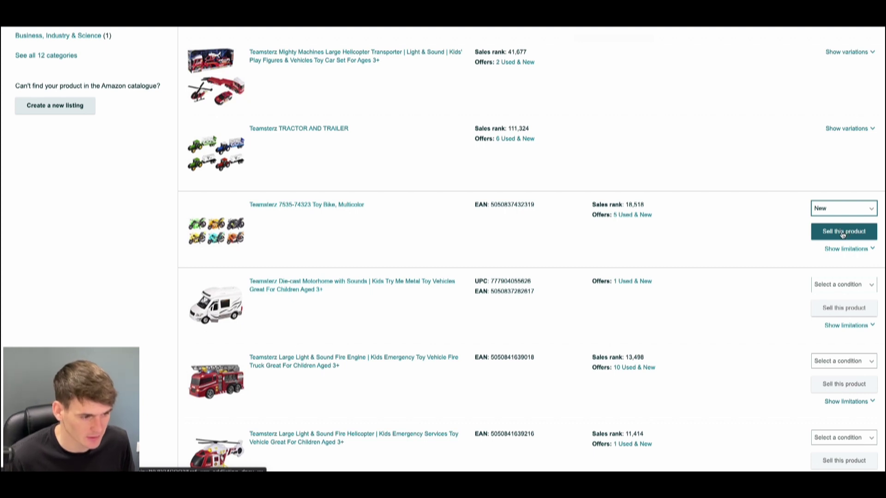
{"action": "left_click", "coordinate": [839, 232]}
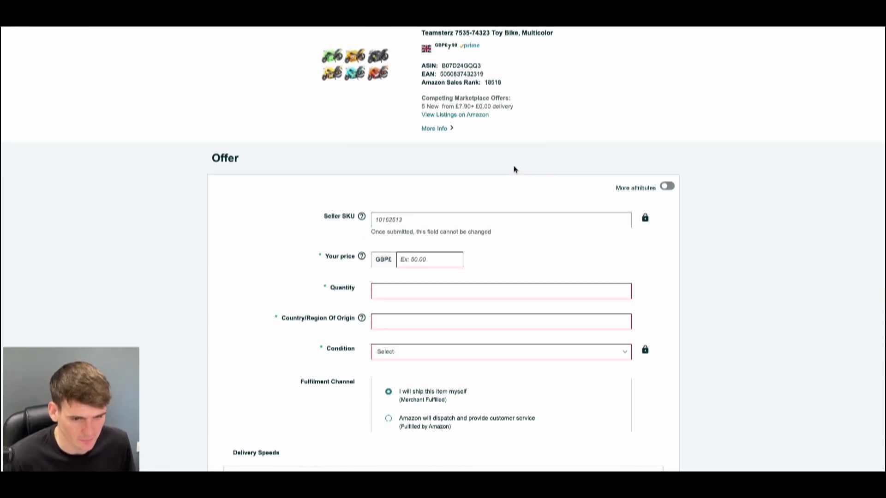
Set the toy bike offer's Seller SKU to Test1.
{"action": "left_click", "coordinate": [404, 220]}
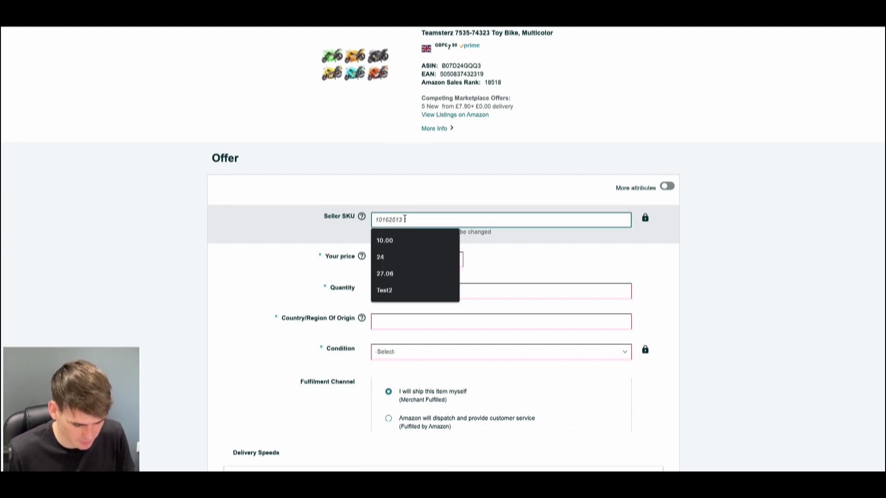
{"action": "type", "text": "Test1"}
{"action": "left_click", "coordinate": [713, 269]}
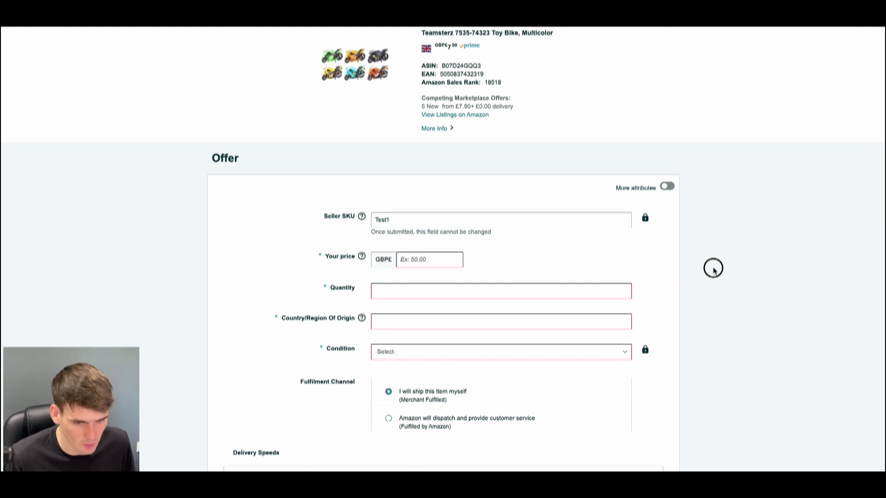
Set the toy bike offer's price to GBP 8 and its quantity to 0.
{"action": "left_click", "coordinate": [439, 260]}
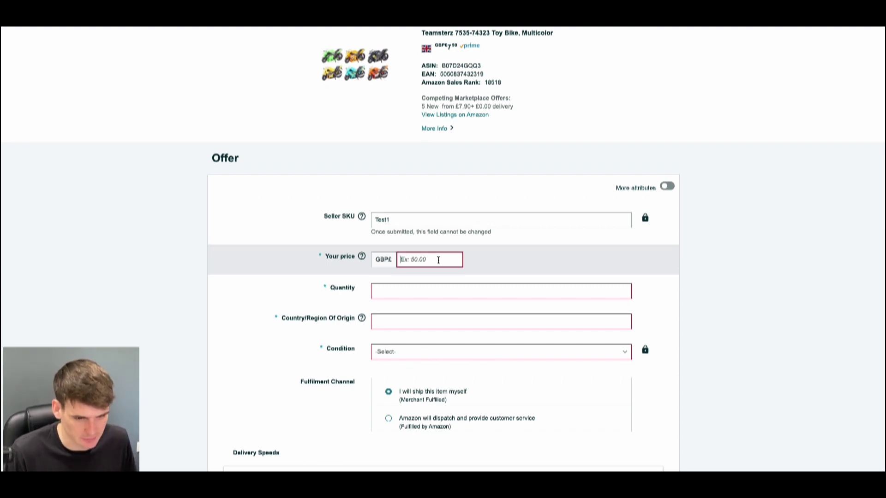
{"action": "type", "text": "8"}
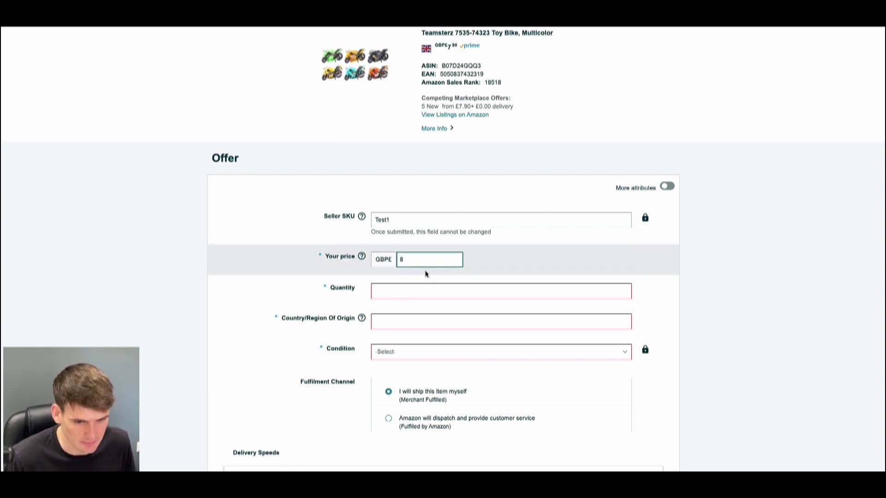
{"action": "left_click", "coordinate": [426, 293]}
{"action": "type", "text": "0"}
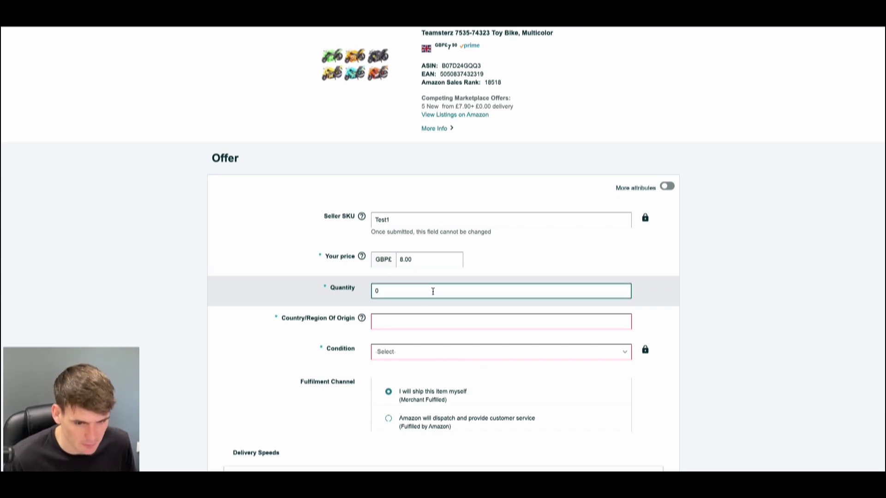
Set the offer's country of origin to China and its condition to New.
{"action": "left_click", "coordinate": [418, 326]}
{"action": "type", "text": "chin"}
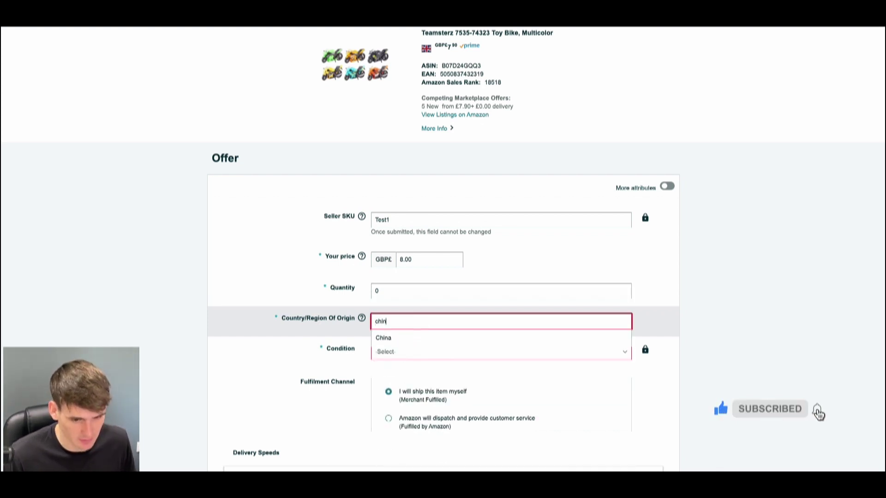
{"action": "left_click", "coordinate": [417, 338]}
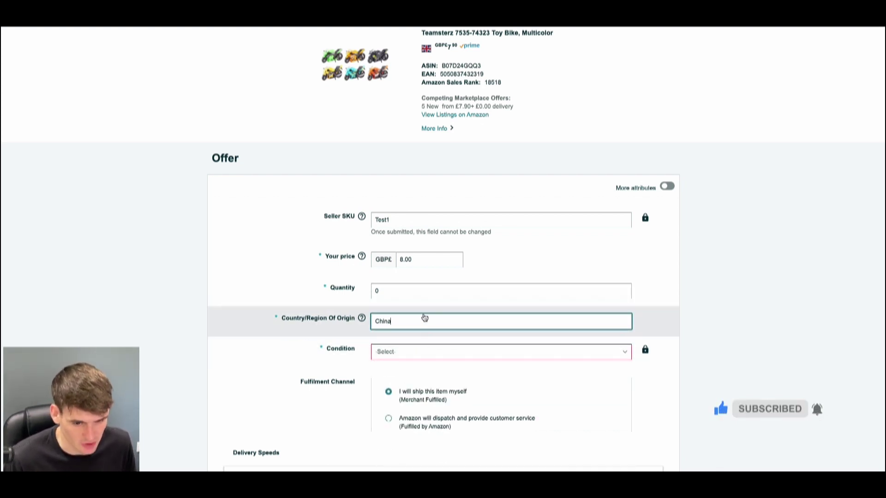
{"action": "left_click", "coordinate": [410, 353]}
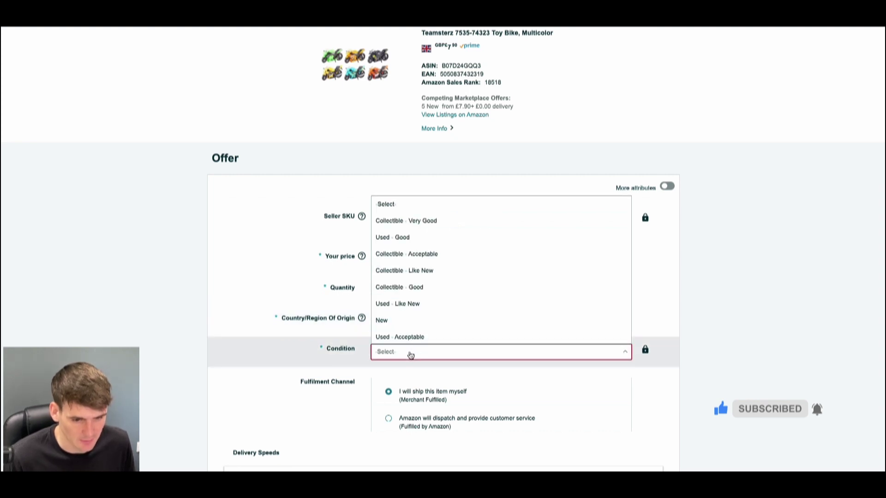
{"action": "left_click", "coordinate": [409, 323]}
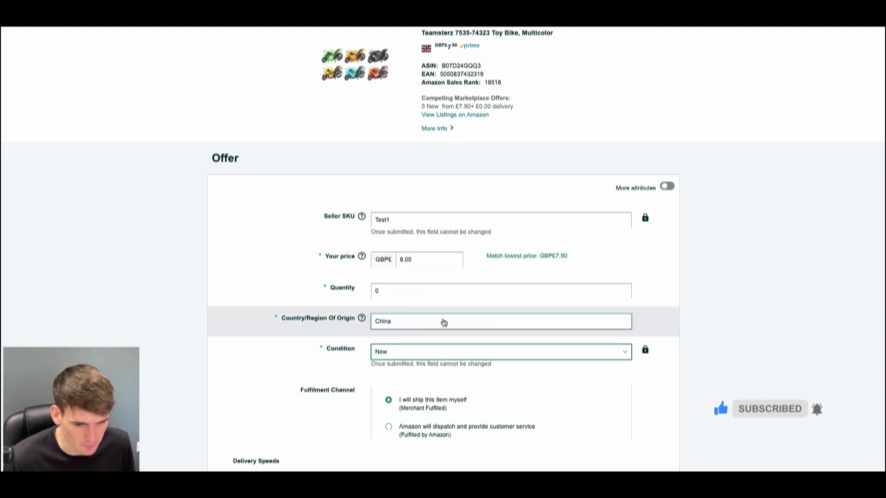
Choose Fulfilled by Amazon for the offer, submit it and accept the Amazon barcode type for Test1.
{"action": "scroll", "coordinate": [389, 322], "scroll_direction": "down", "scroll_amount": 3}
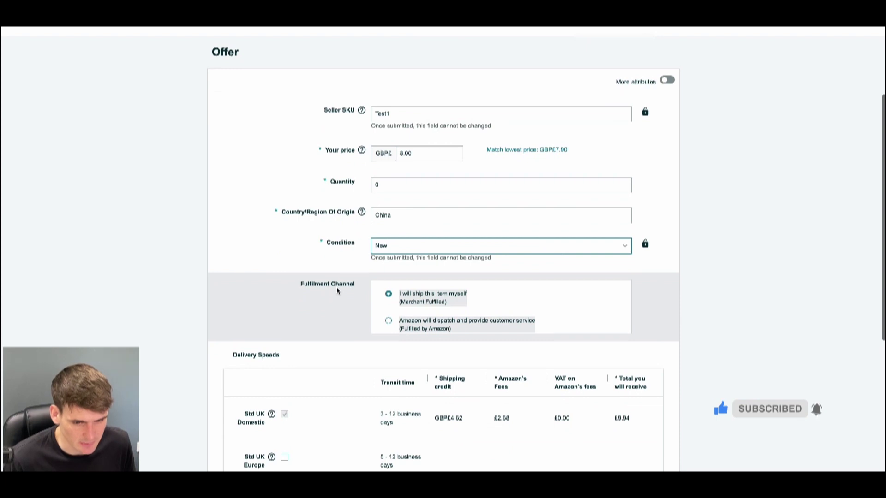
{"action": "scroll", "coordinate": [338, 293], "scroll_direction": "up", "scroll_amount": 1}
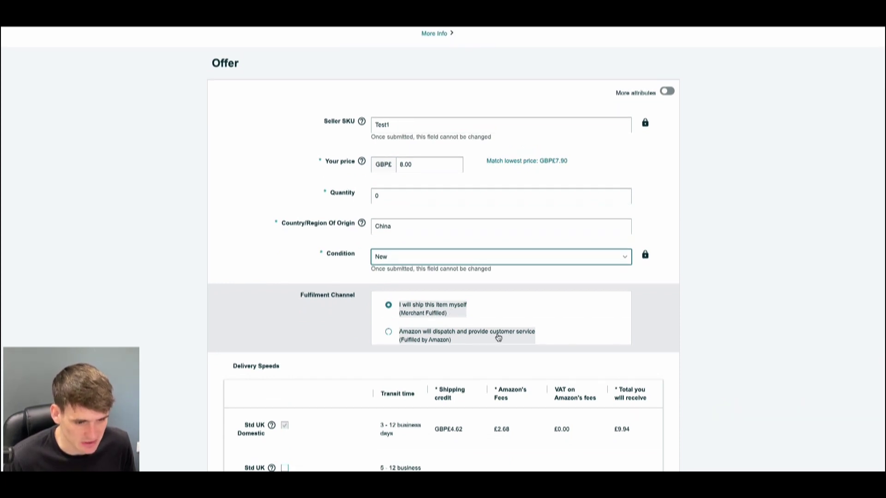
{"action": "left_click", "coordinate": [430, 340]}
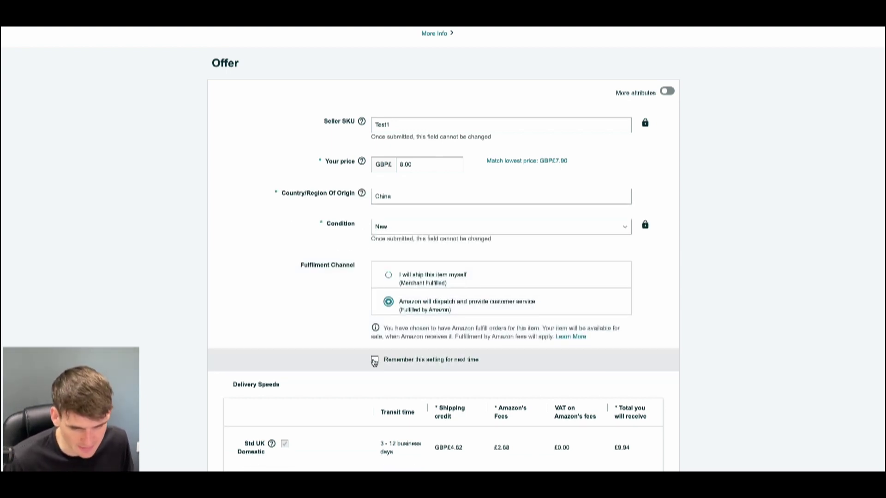
{"action": "scroll", "coordinate": [526, 342], "scroll_direction": "down", "scroll_amount": 2}
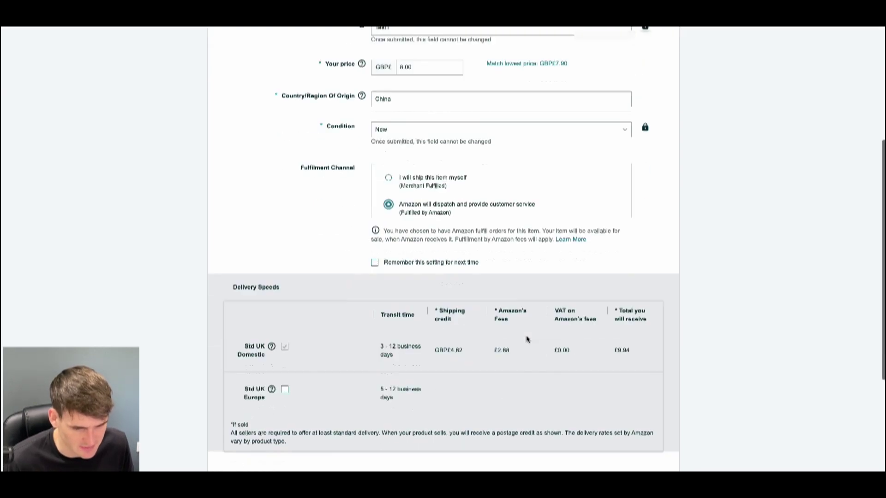
{"action": "scroll", "coordinate": [527, 340], "scroll_direction": "down", "scroll_amount": 3}
{"action": "left_click", "coordinate": [662, 387]}
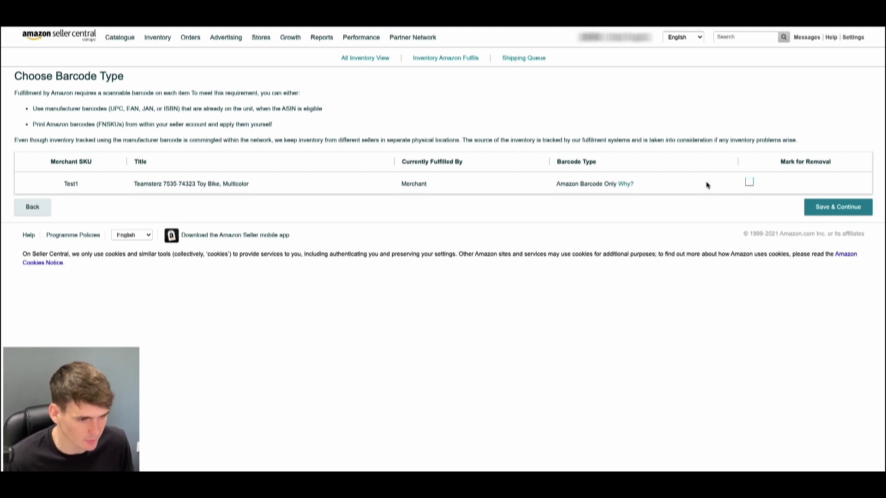
{"action": "left_click", "coordinate": [835, 210]}
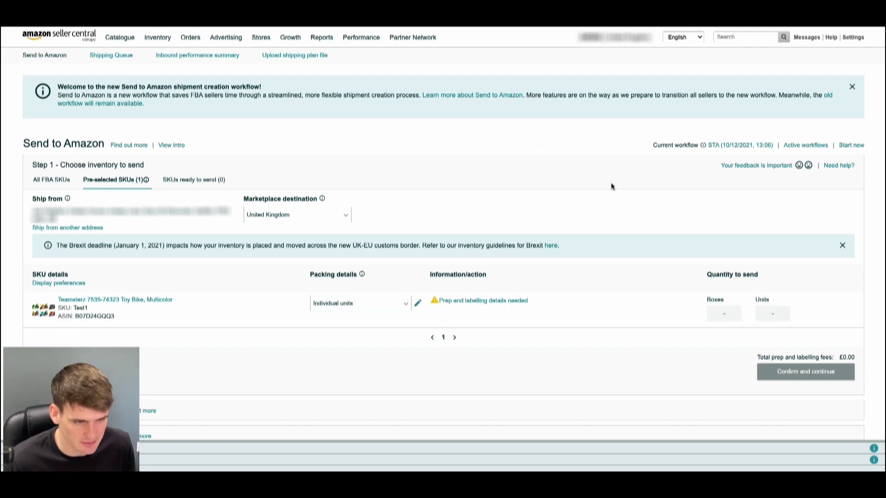
Set the toy bike's FBA prep category to No prep needed and save it.
{"action": "scroll", "coordinate": [611, 186], "scroll_direction": "down", "scroll_amount": 2}
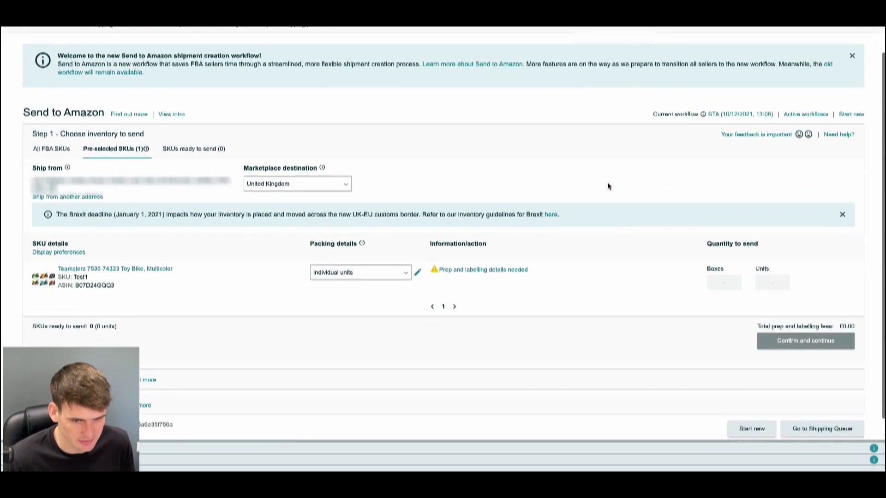
{"action": "scroll", "coordinate": [608, 186], "scroll_direction": "up", "scroll_amount": 1}
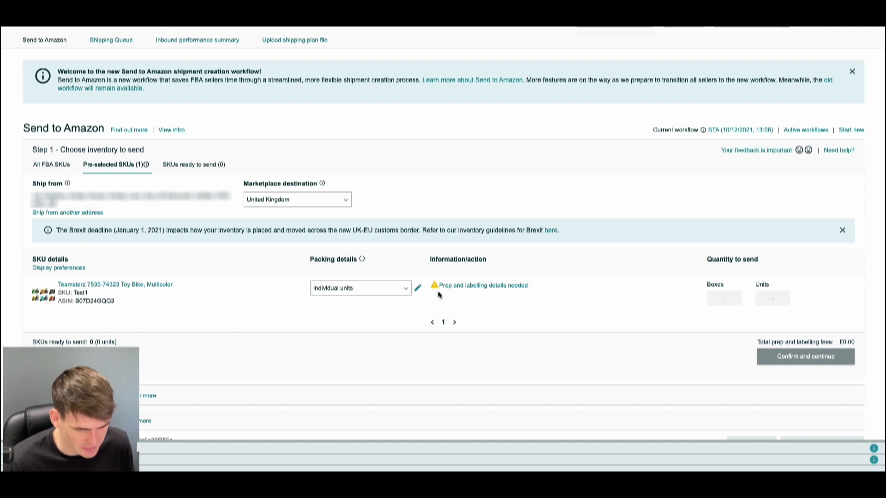
{"action": "left_click", "coordinate": [481, 287]}
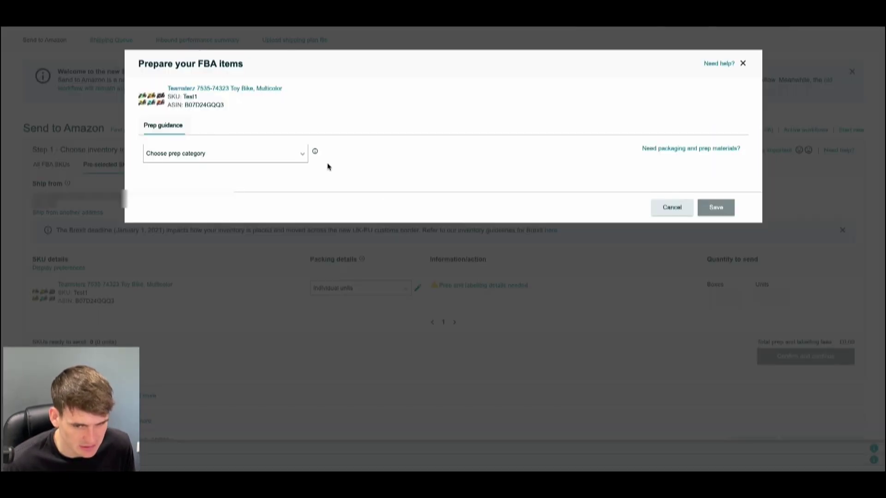
{"action": "left_click", "coordinate": [276, 156]}
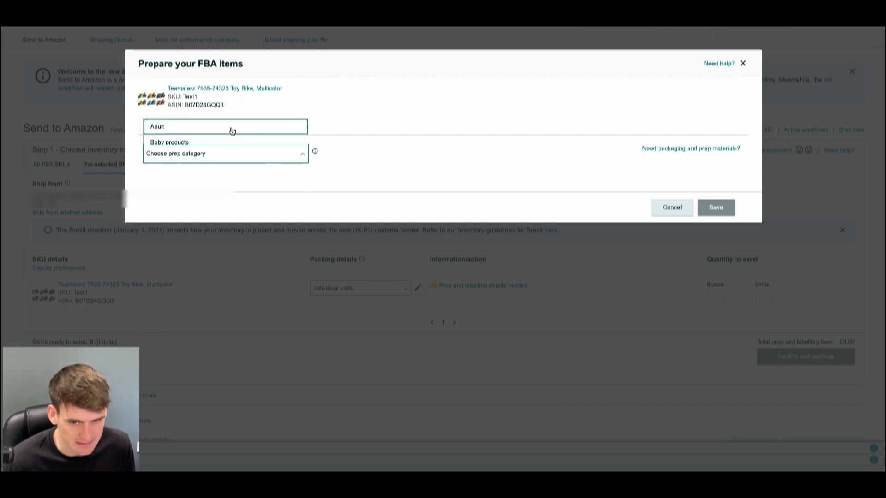
{"action": "scroll", "coordinate": [236, 135], "scroll_direction": "down", "scroll_amount": 5}
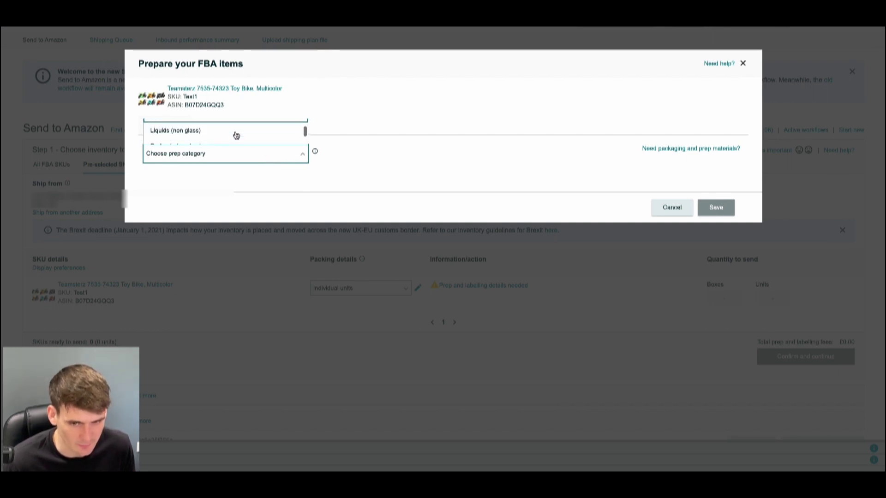
{"action": "scroll", "coordinate": [236, 135], "scroll_direction": "down", "scroll_amount": 2}
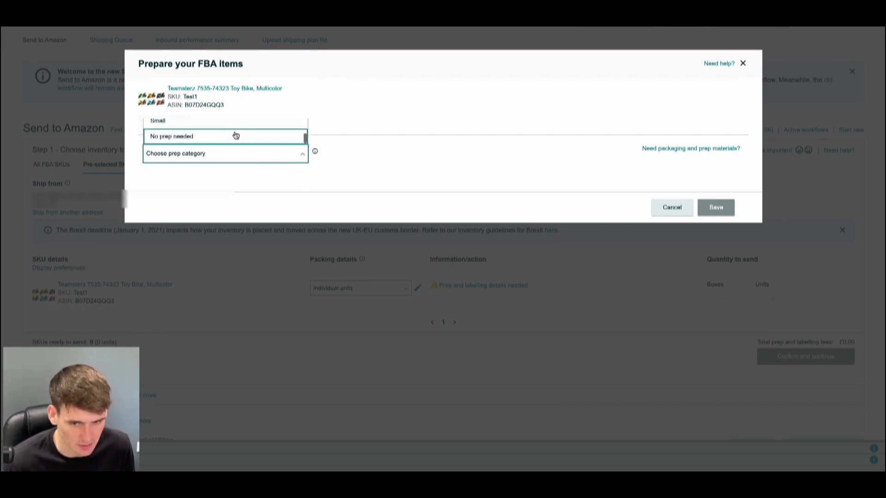
{"action": "left_click", "coordinate": [201, 137]}
{"action": "left_click", "coordinate": [721, 226]}
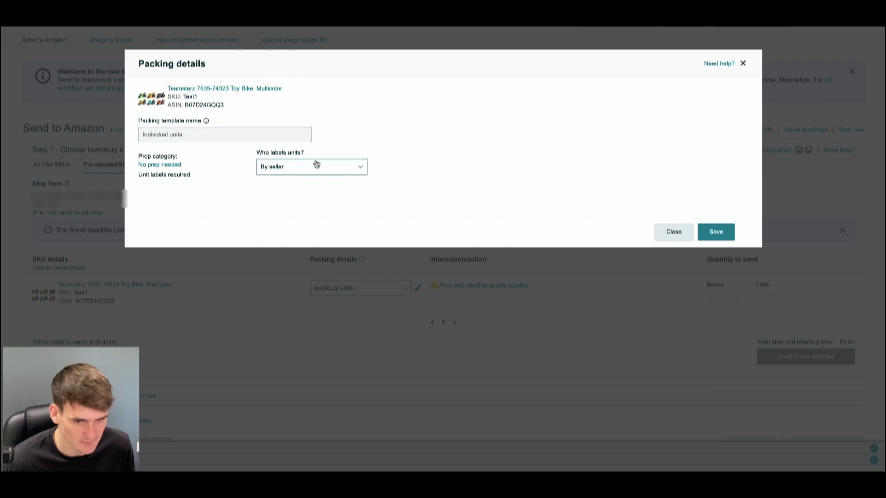
Set the toy bike's units to be labelled by the seller and save the packing details.
{"action": "left_click", "coordinate": [331, 174]}
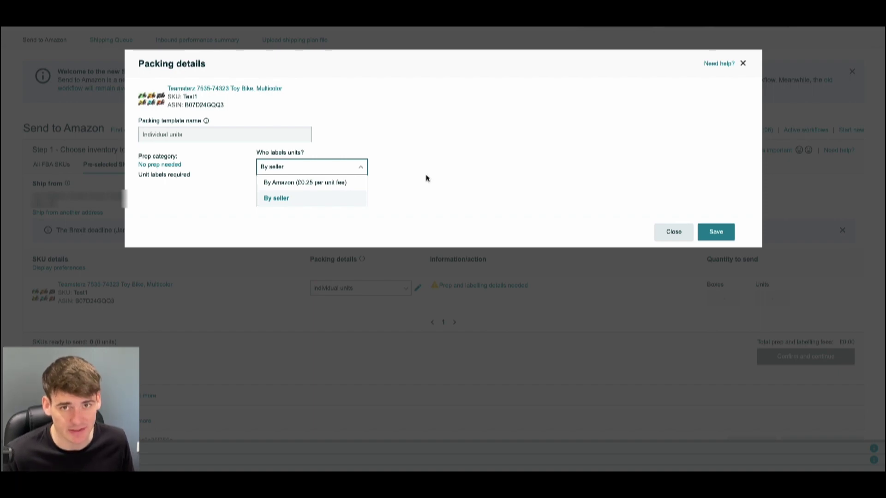
{"action": "left_click", "coordinate": [302, 203]}
{"action": "left_click", "coordinate": [716, 232]}
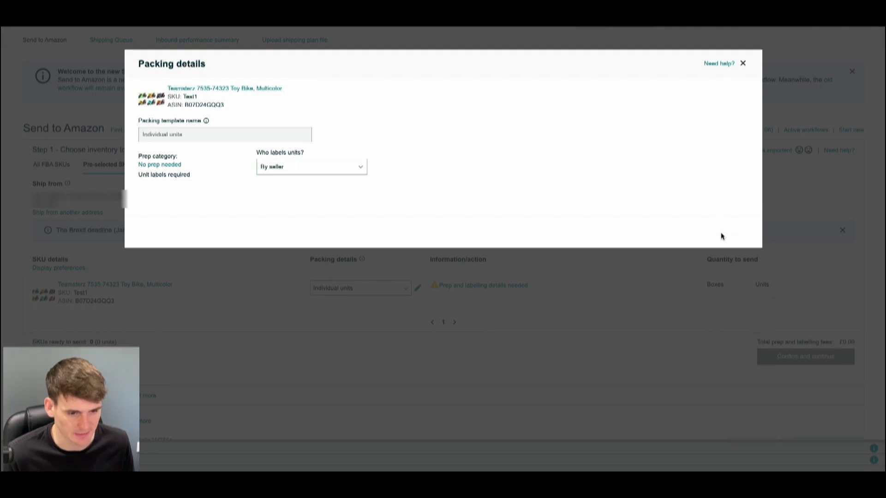
Mark 15 units of the toy bike as ready to pack and proceed to packing individual units.
{"action": "scroll", "coordinate": [657, 184], "scroll_direction": "down", "scroll_amount": 1}
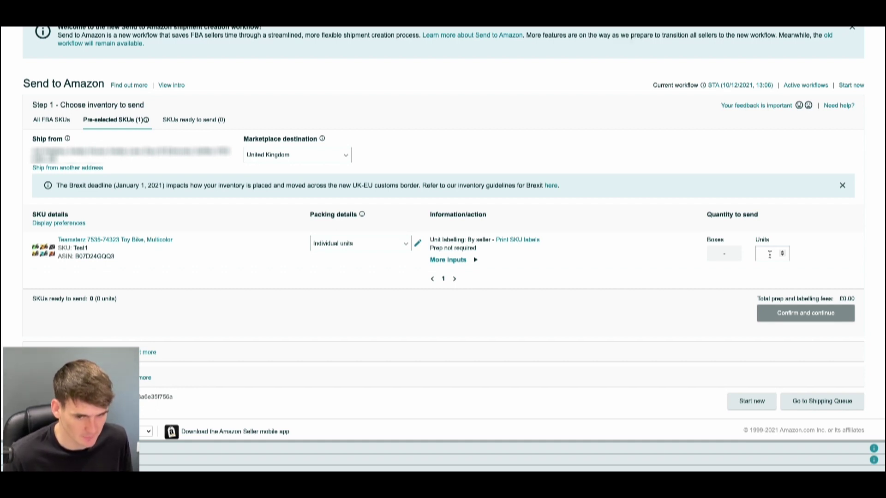
{"action": "left_click", "coordinate": [769, 254]}
{"action": "type", "text": "15"}
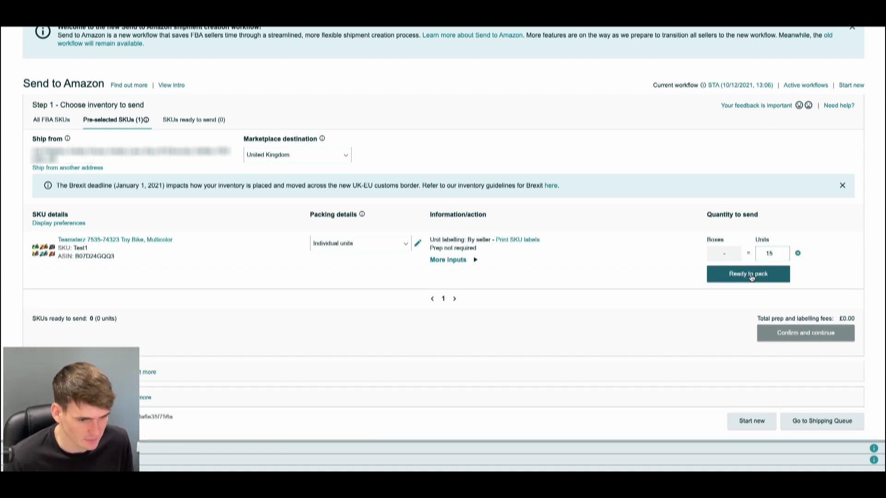
{"action": "left_click", "coordinate": [751, 276]}
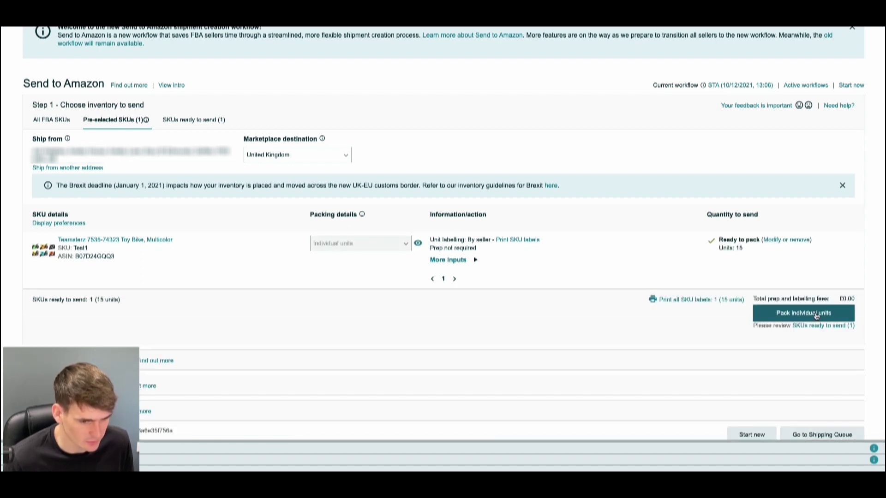
{"action": "left_click", "coordinate": [816, 315]}
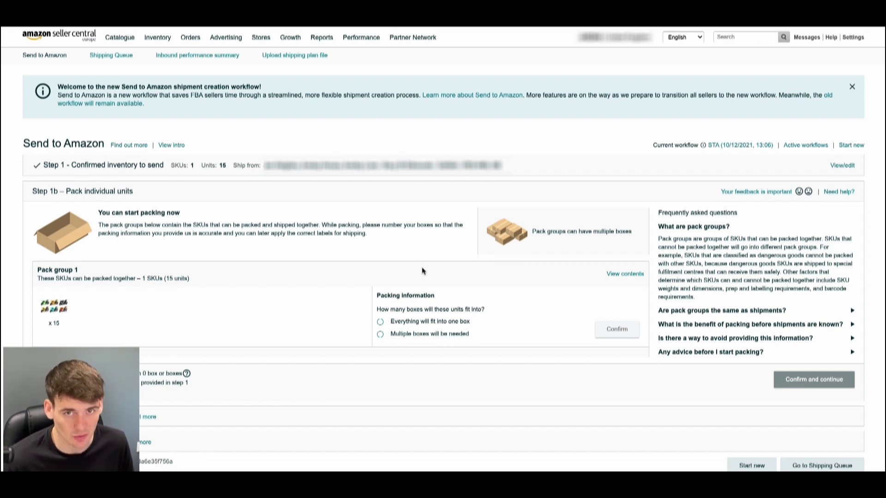
Pack all units of pack group 1 into one 10 x 10 x 10 cm box weighing 10 kg and confirm the packing information.
{"action": "left_click", "coordinate": [438, 321]}
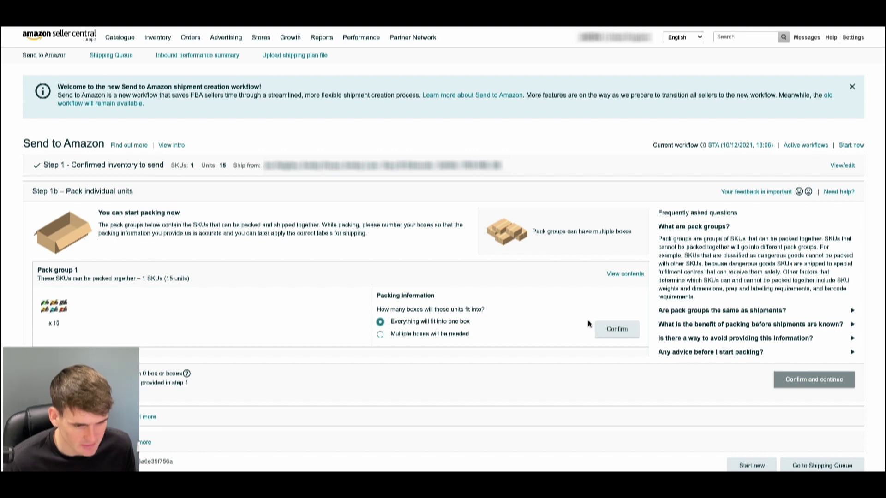
{"action": "left_click", "coordinate": [615, 331]}
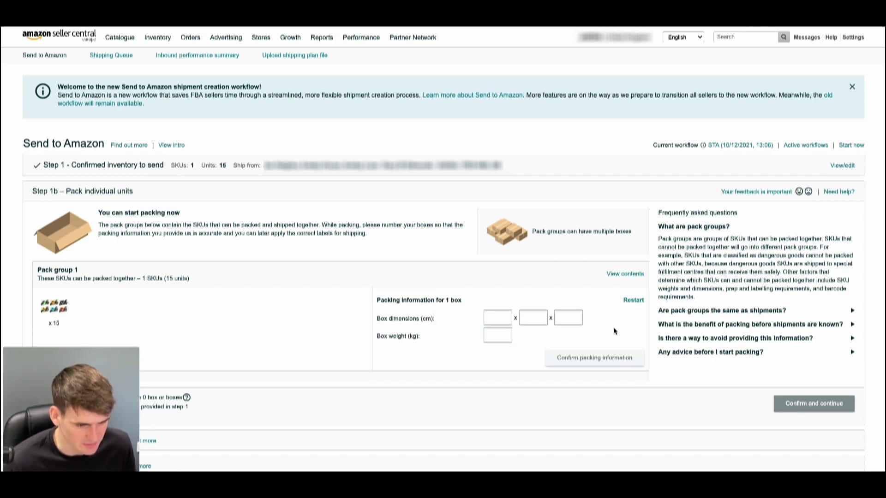
{"action": "left_click", "coordinate": [495, 319]}
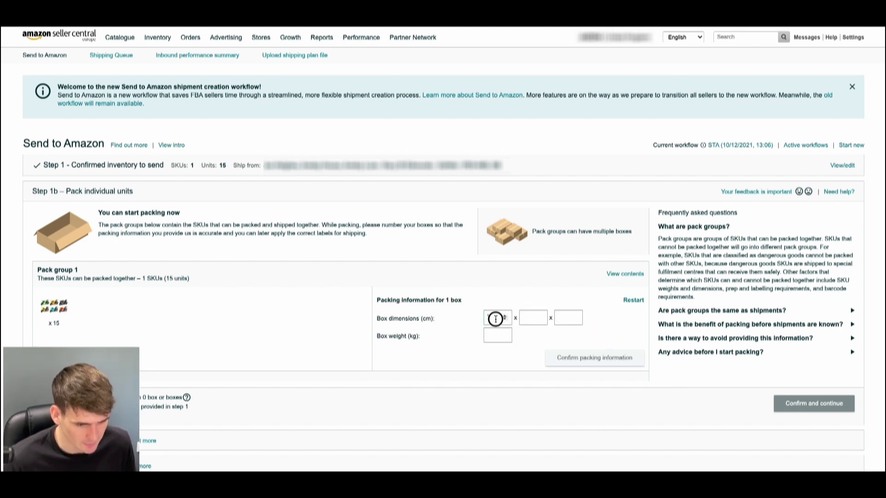
{"action": "type", "text": "10"}
{"action": "left_click", "coordinate": [531, 318]}
{"action": "type", "text": "10"}
{"action": "left_click", "coordinate": [560, 318]}
{"action": "type", "text": "10"}
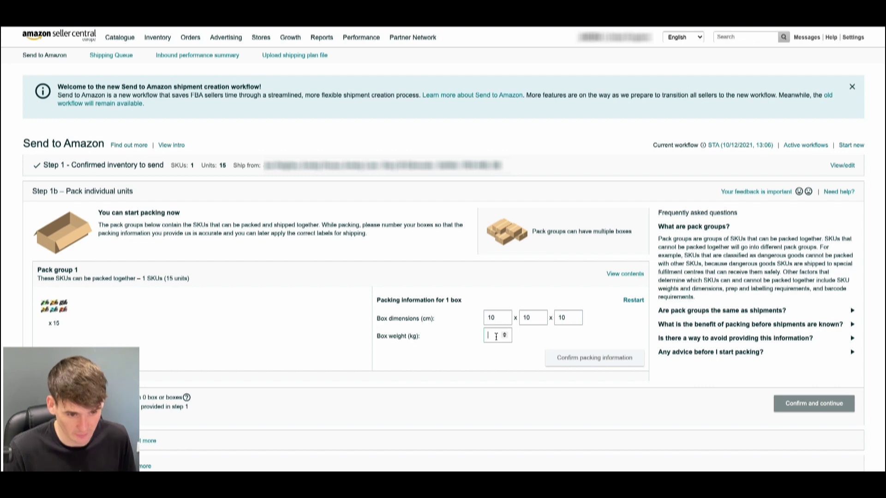
{"action": "left_click", "coordinate": [495, 337]}
{"action": "type", "text": "10"}
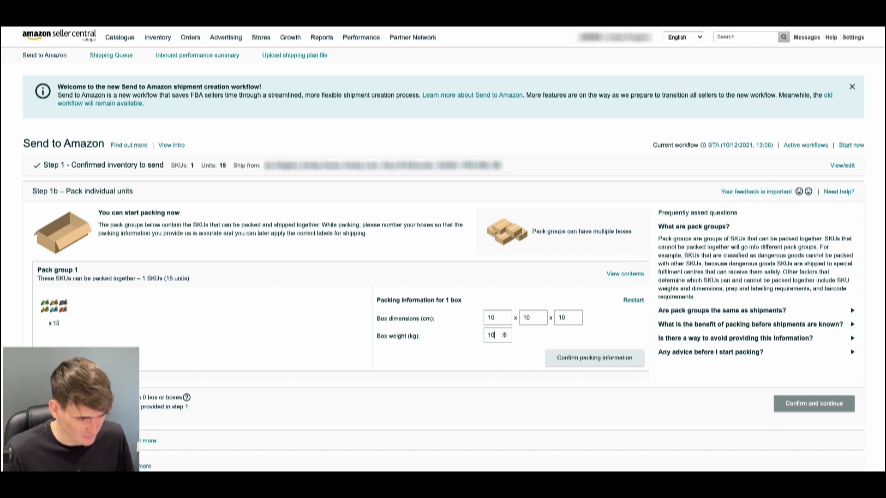
{"action": "scroll", "coordinate": [519, 365], "scroll_direction": "down", "scroll_amount": 1}
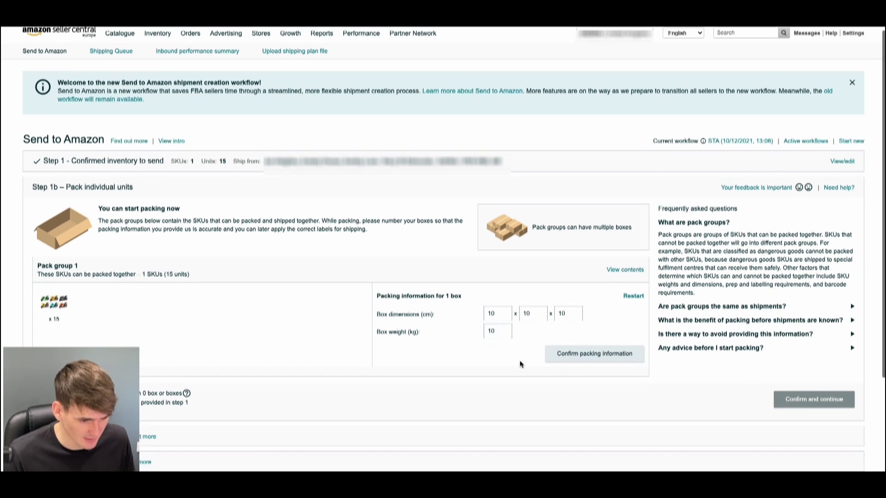
{"action": "left_click", "coordinate": [590, 360]}
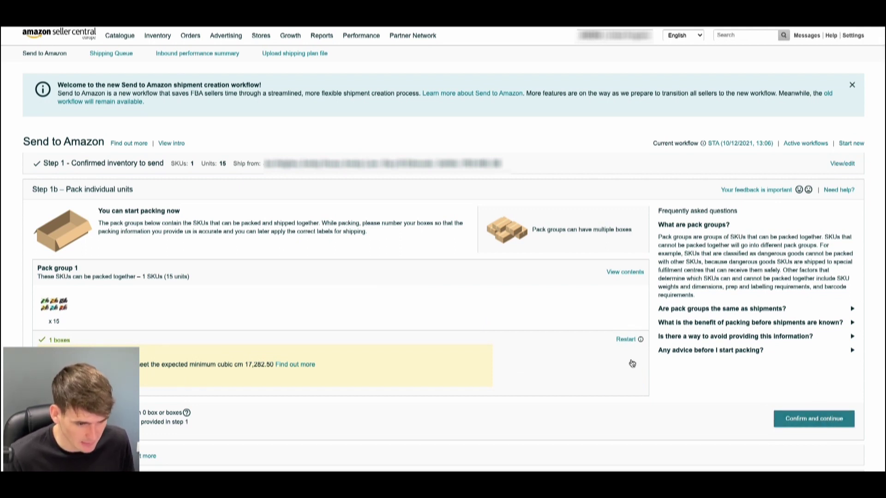
Restart pack group 1's packing information, choose multiple boxes, and open the web form for 4 boxes.
{"action": "left_click", "coordinate": [626, 340]}
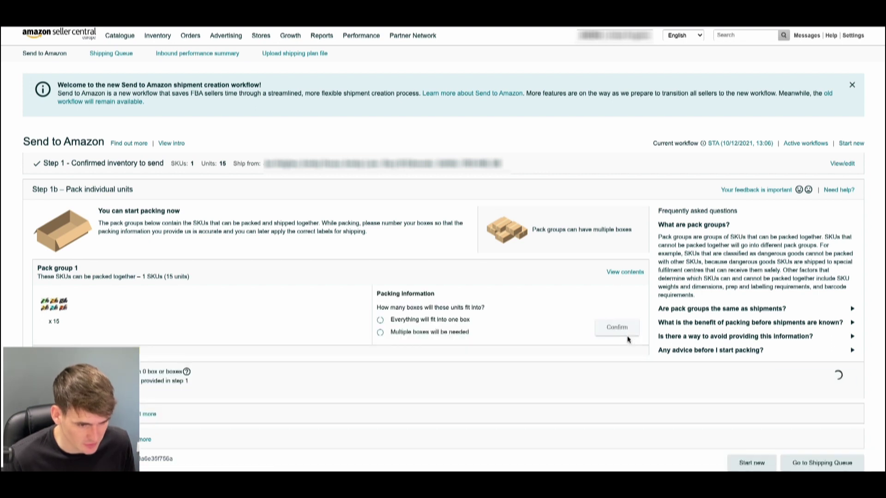
{"action": "left_click", "coordinate": [435, 334]}
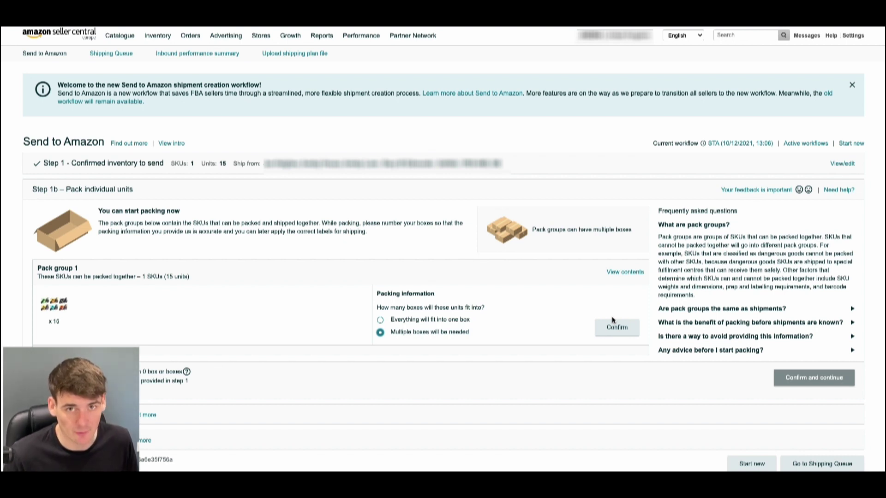
{"action": "left_click", "coordinate": [616, 329]}
{"action": "left_click", "coordinate": [616, 328]}
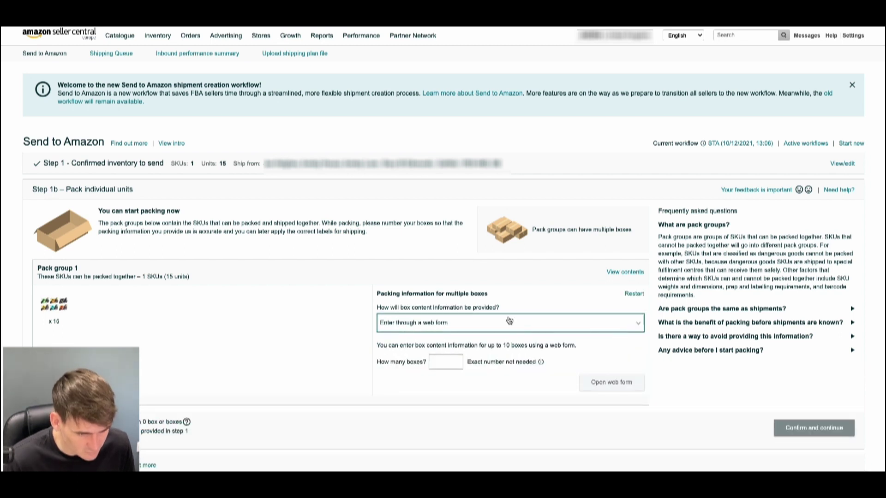
{"action": "left_click", "coordinate": [446, 362]}
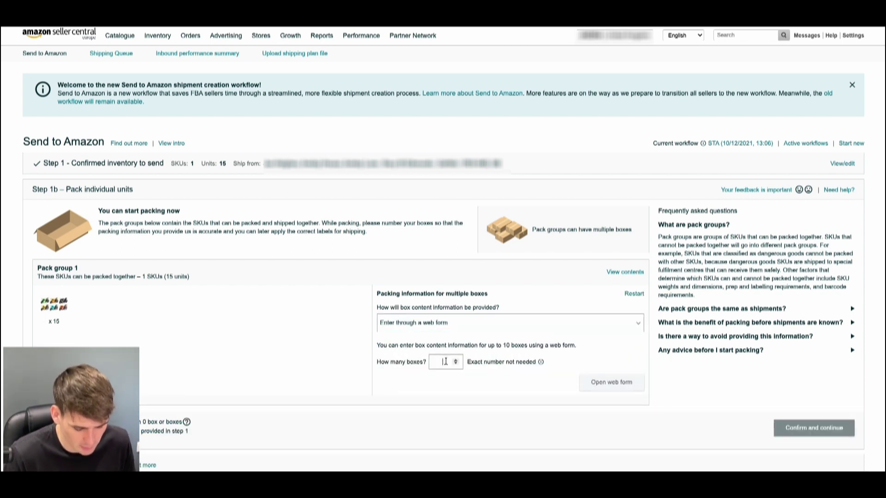
{"action": "type", "text": "4"}
{"action": "left_click", "coordinate": [606, 387]}
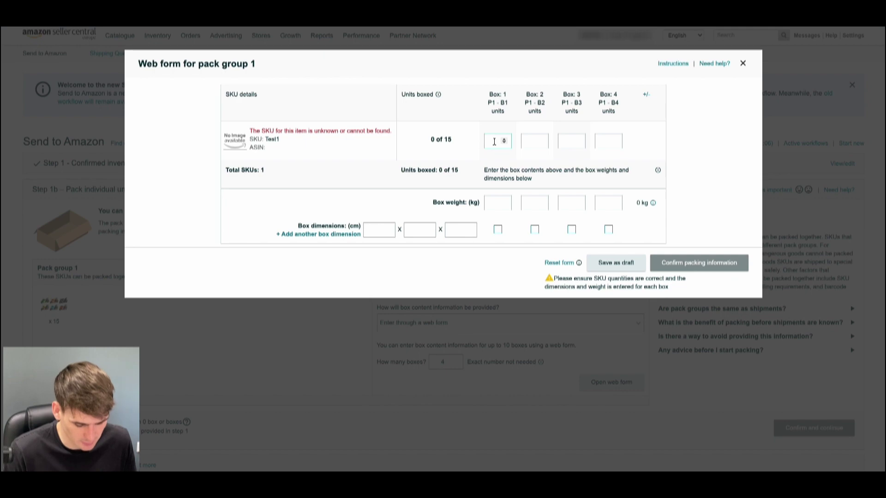
Distribute the SKU's units over the four boxes as 5, 3, 3 and 4 units.
{"action": "type", "text": "5"}
{"action": "left_click", "coordinate": [532, 141]}
{"action": "type", "text": "3"}
{"action": "left_click", "coordinate": [572, 141]}
{"action": "type", "text": "3"}
{"action": "left_click", "coordinate": [600, 141]}
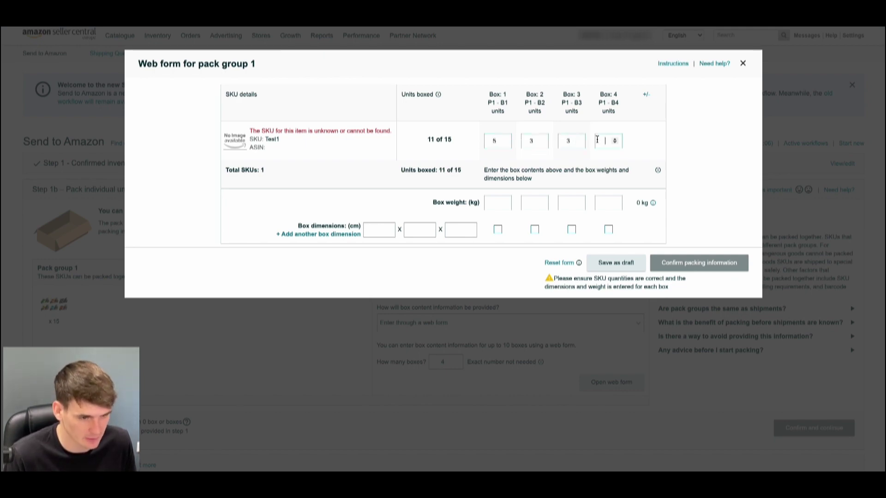
{"action": "type", "text": "4"}
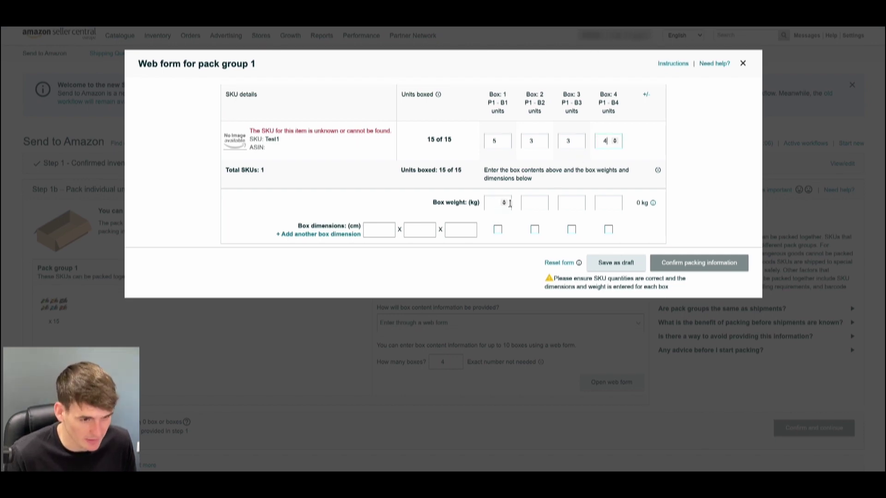
Add two extra box dimension rows to pack group 1's web form and close the form.
{"action": "left_click", "coordinate": [353, 237]}
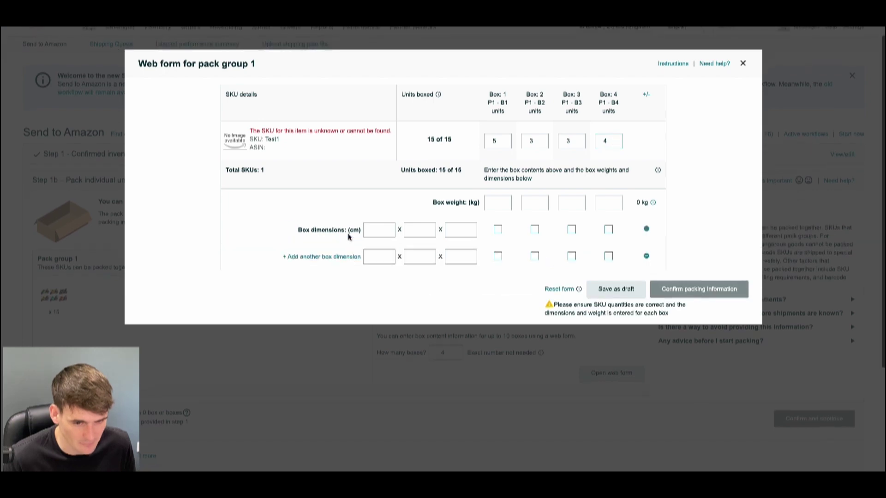
{"action": "left_click", "coordinate": [342, 258]}
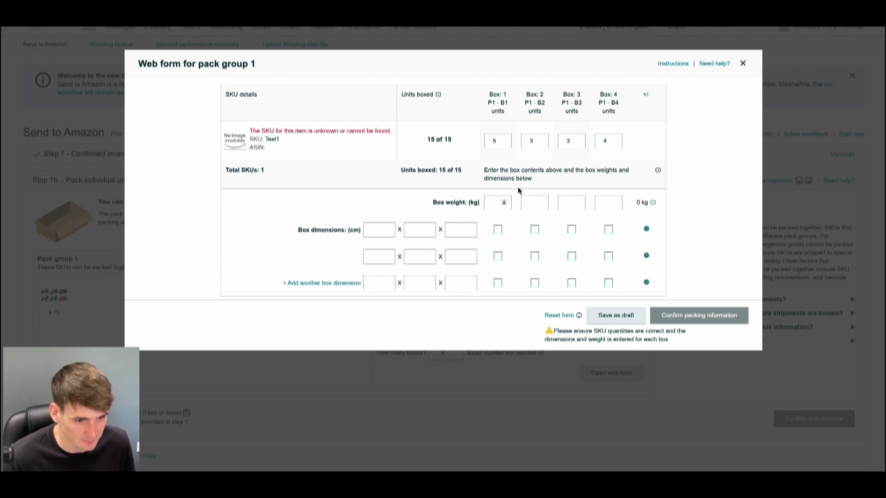
{"action": "left_click", "coordinate": [743, 64]}
Restart pack group 1 and confirm its packing information as one 10 x 10 x 10 cm box weighing 1 kg.
{"action": "left_click", "coordinate": [633, 294]}
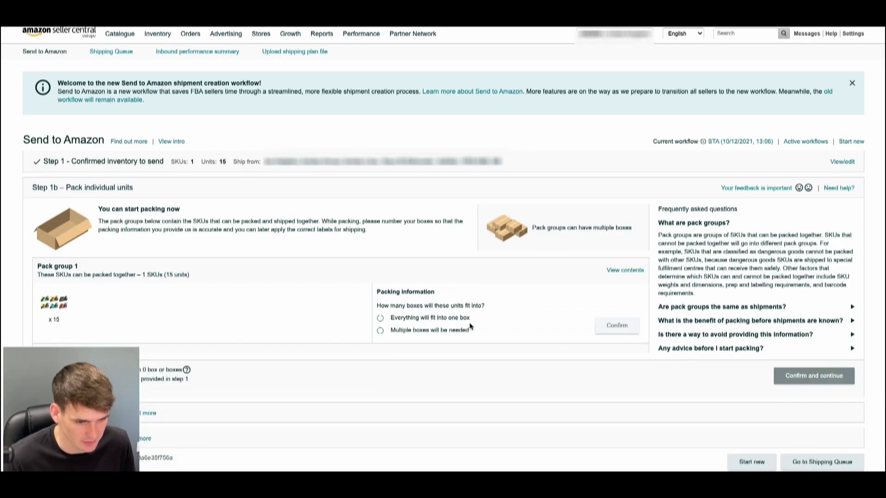
{"action": "left_click", "coordinate": [439, 318]}
{"action": "left_click", "coordinate": [598, 331]}
{"action": "left_click", "coordinate": [496, 314]}
{"action": "type", "text": "10"}
{"action": "left_click", "coordinate": [531, 312]}
{"action": "type", "text": "10"}
{"action": "left_click", "coordinate": [560, 313]}
{"action": "type", "text": "10"}
{"action": "left_click", "coordinate": [493, 332]}
{"action": "type", "text": "1"}
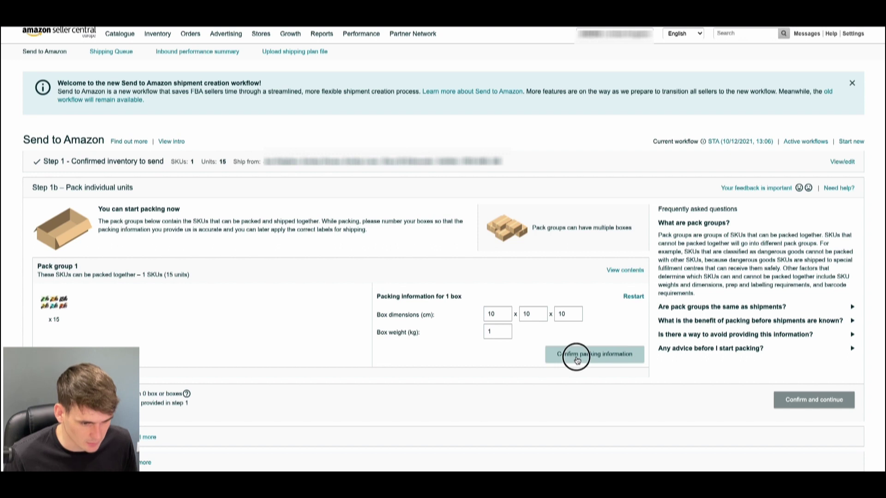
{"action": "left_click", "coordinate": [574, 359]}
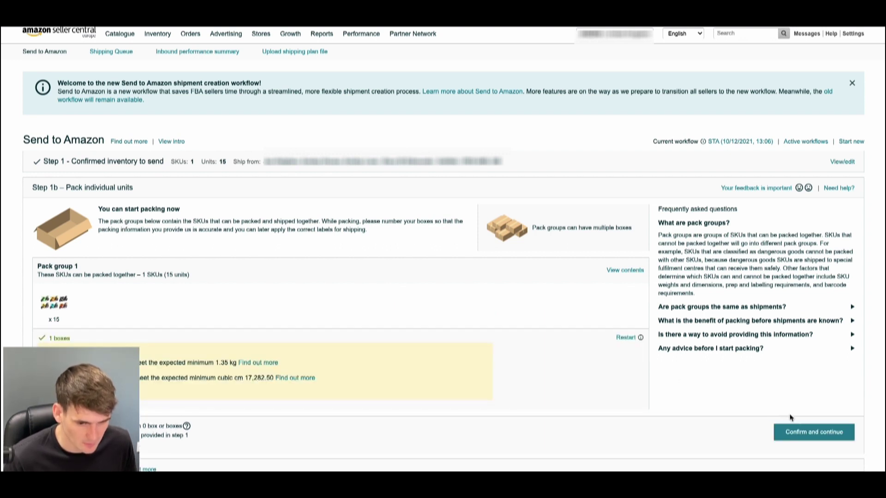
Confirm the packed units, continue to shipping, and set the ship date to 10/12/2021.
{"action": "left_click", "coordinate": [822, 433]}
{"action": "scroll", "coordinate": [549, 296], "scroll_direction": "down", "scroll_amount": 2}
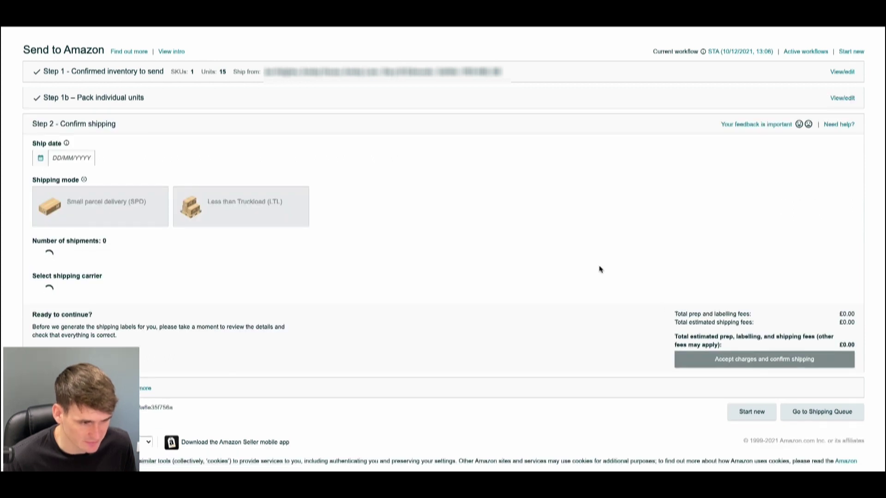
{"action": "left_click", "coordinate": [65, 155]}
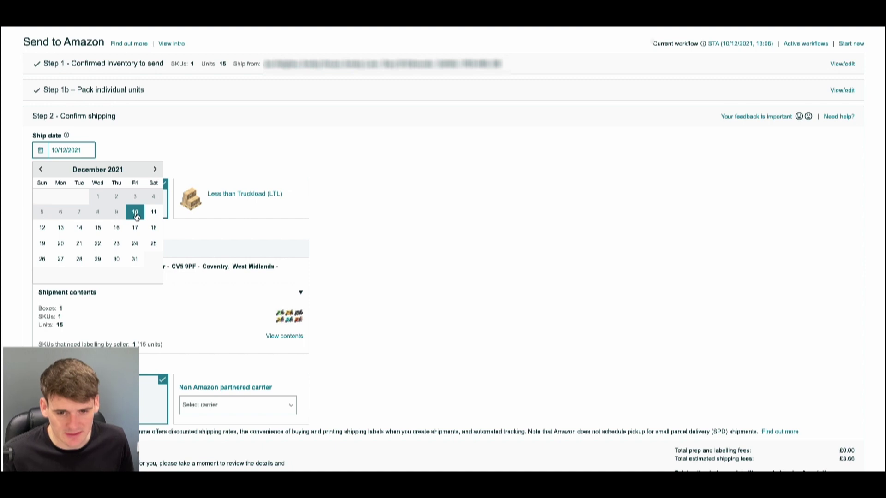
{"action": "left_click", "coordinate": [135, 214]}
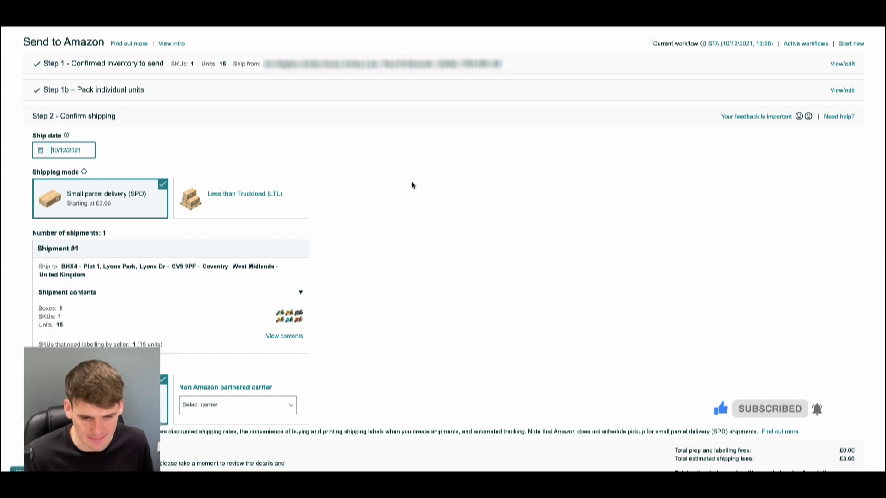
Agree to the Amazon Partnered Carrier and Carrier Terms and Conditions for the UPS shipment.
{"action": "scroll", "coordinate": [376, 235], "scroll_direction": "down", "scroll_amount": 1}
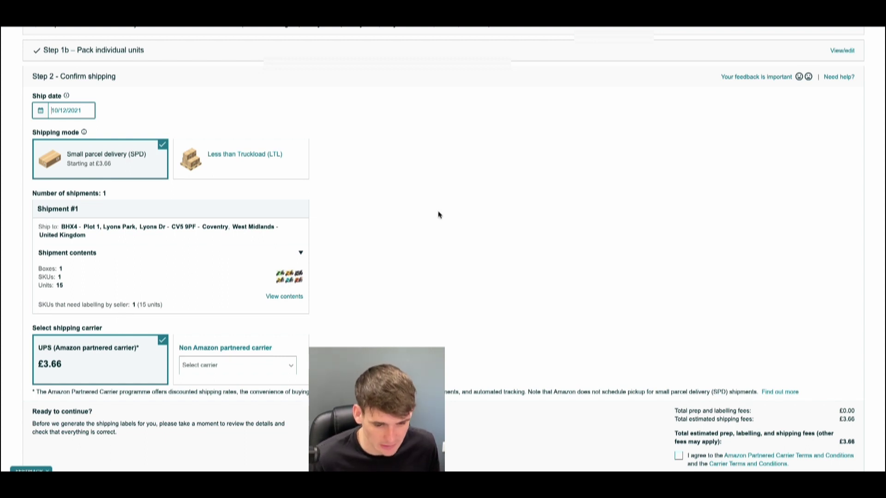
{"action": "scroll", "coordinate": [439, 215], "scroll_direction": "down", "scroll_amount": 2}
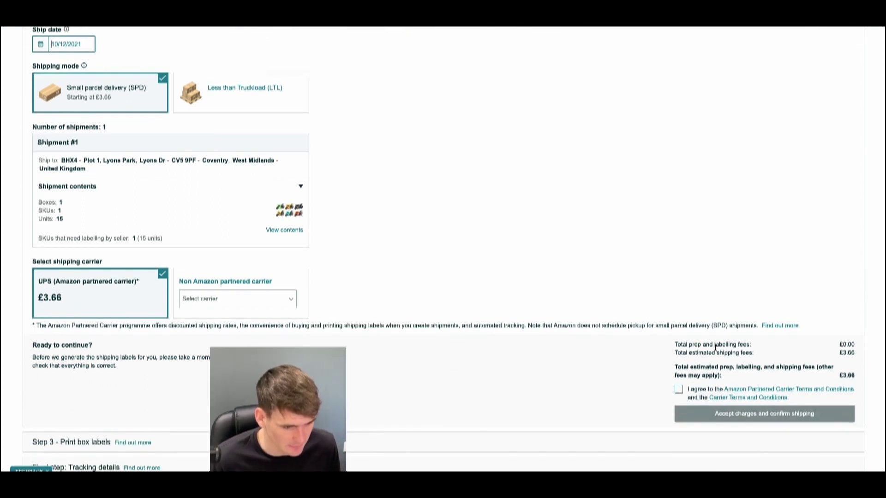
{"action": "left_click", "coordinate": [679, 390]}
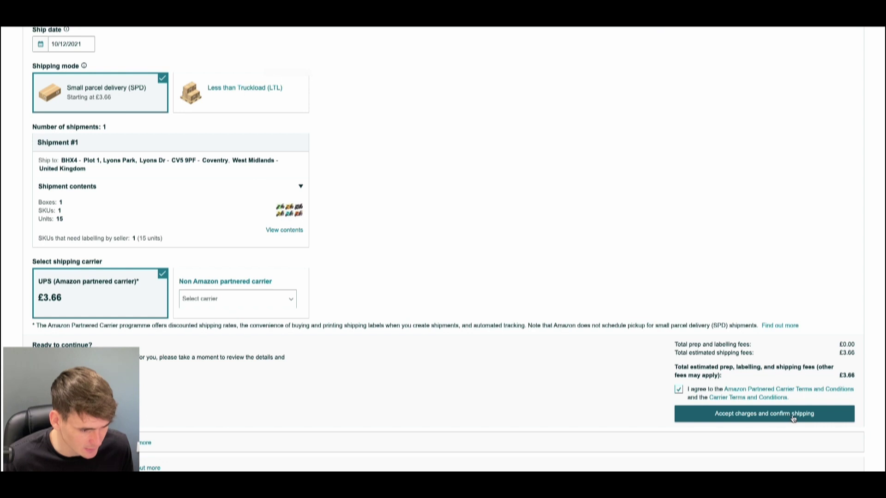
View the contents of Shipment #1 and print the 15 unit labels for the toy bike.
{"action": "scroll", "coordinate": [488, 341], "scroll_direction": "down", "scroll_amount": 2}
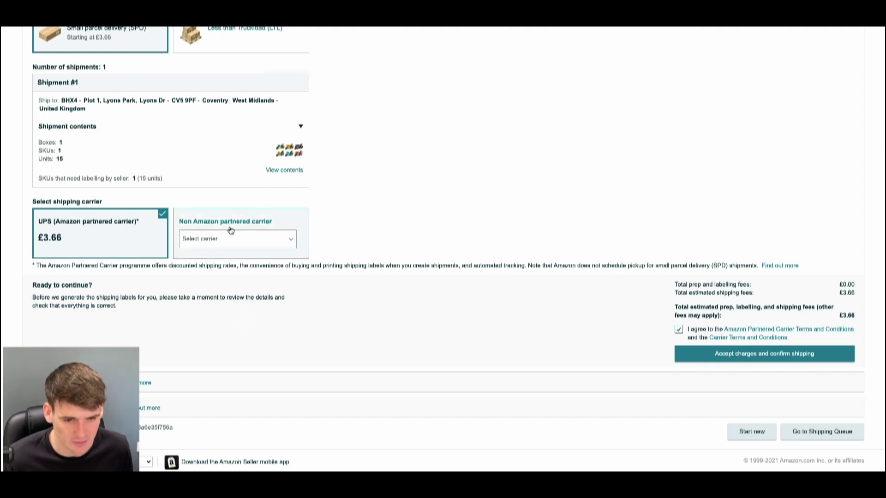
{"action": "scroll", "coordinate": [275, 233], "scroll_direction": "up", "scroll_amount": 1}
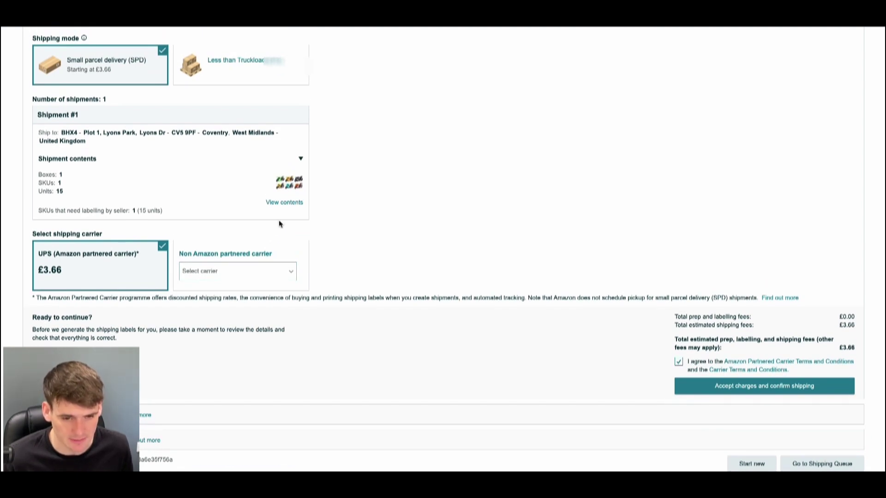
{"action": "scroll", "coordinate": [286, 214], "scroll_direction": "up", "scroll_amount": 1}
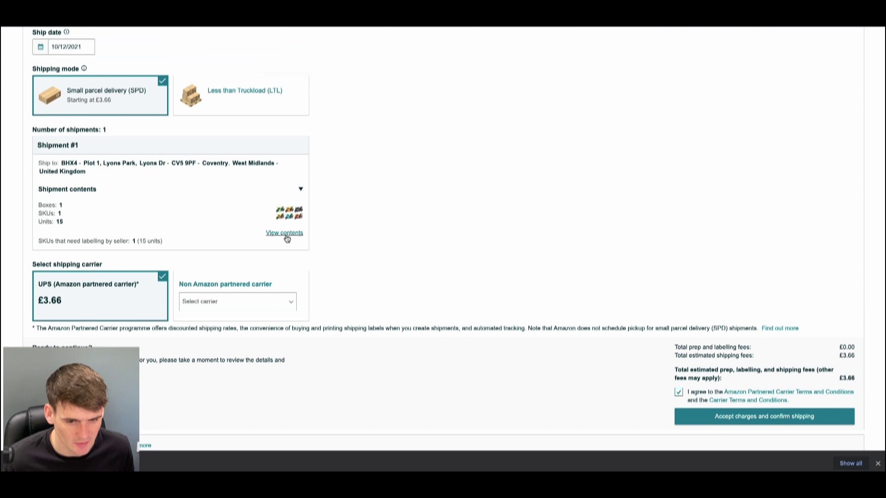
{"action": "left_click", "coordinate": [286, 233]}
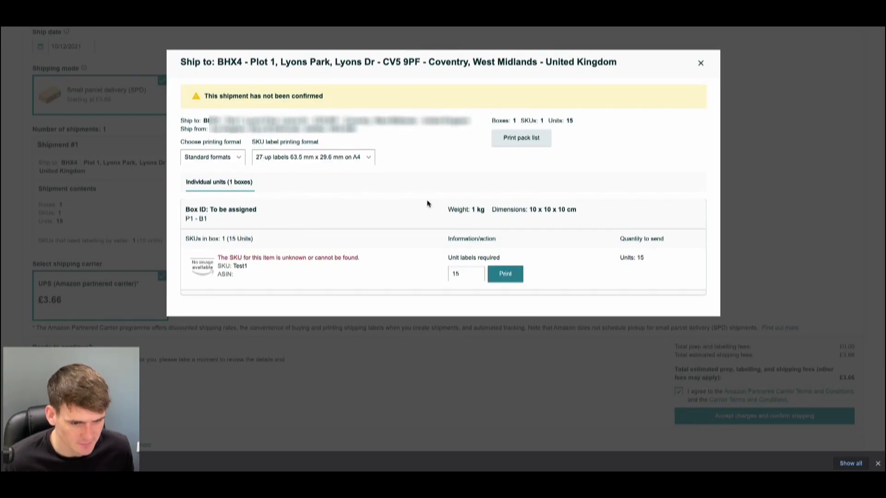
{"action": "left_click", "coordinate": [506, 275]}
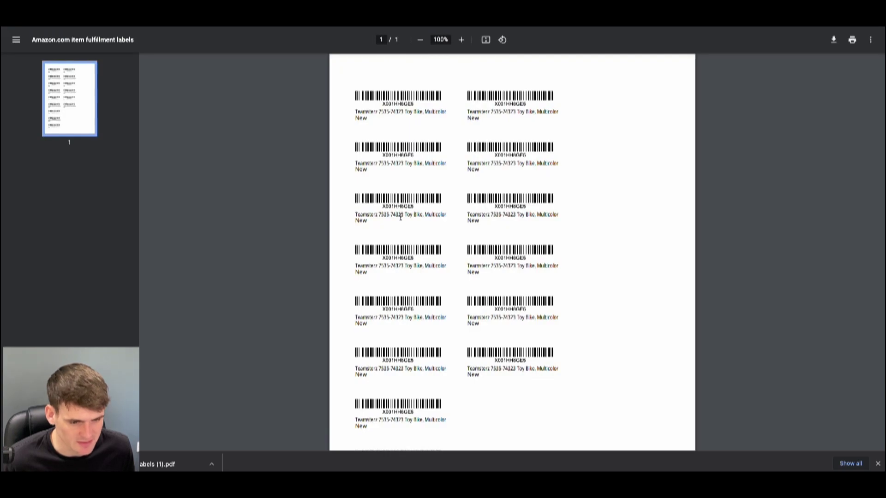
Look through the toy bike's item label sheet, and close it together with the shipment contents.
{"action": "scroll", "coordinate": [413, 281], "scroll_direction": "down", "scroll_amount": 3}
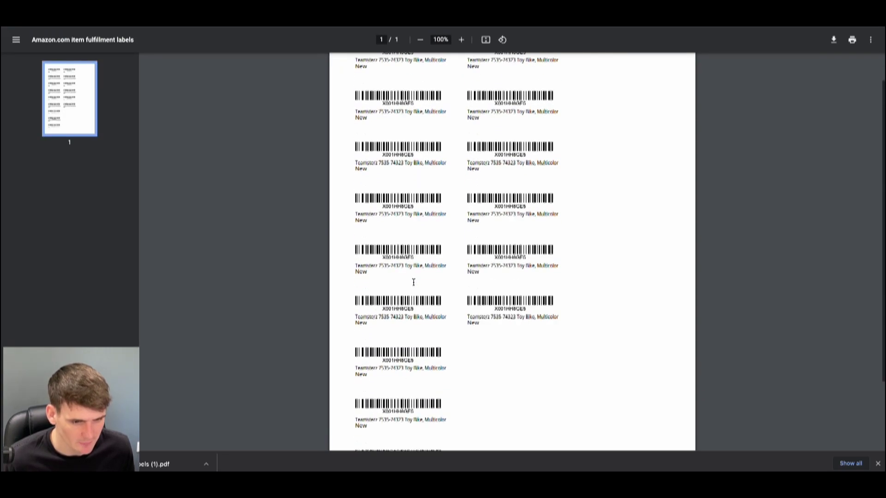
{"action": "scroll", "coordinate": [414, 282], "scroll_direction": "up", "scroll_amount": 1}
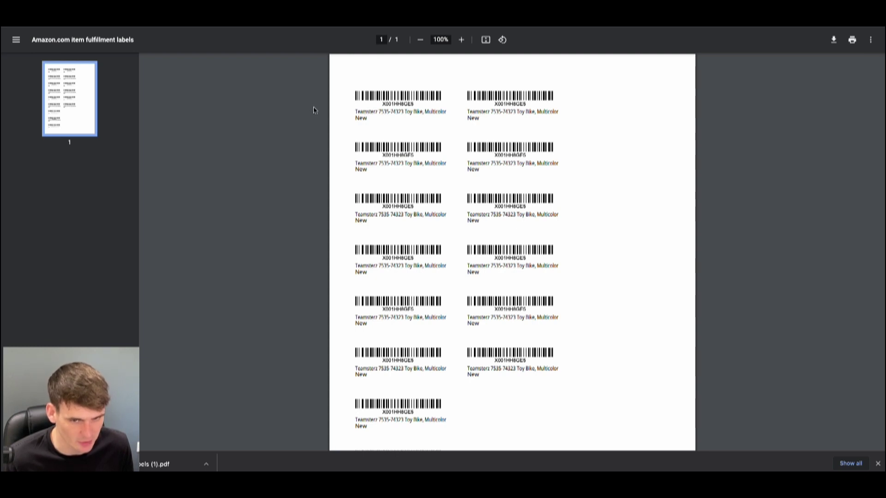
{"action": "key", "text": "ctrl+w"}
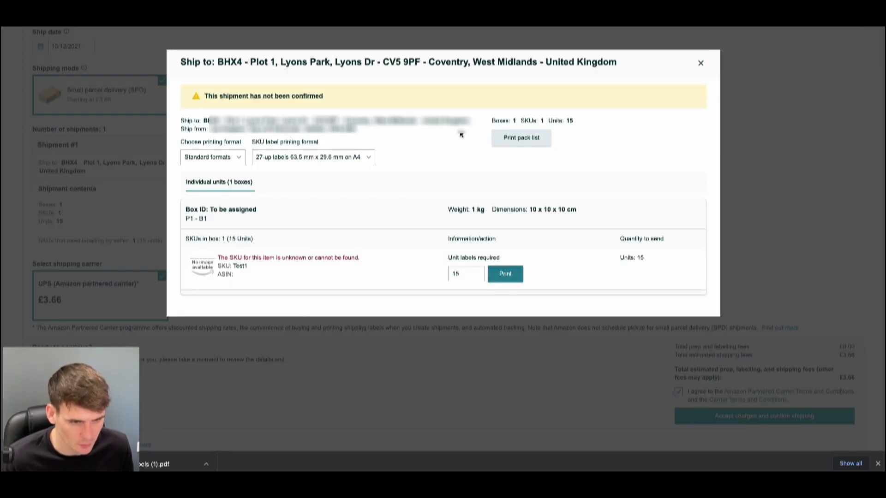
{"action": "left_click", "coordinate": [698, 64]}
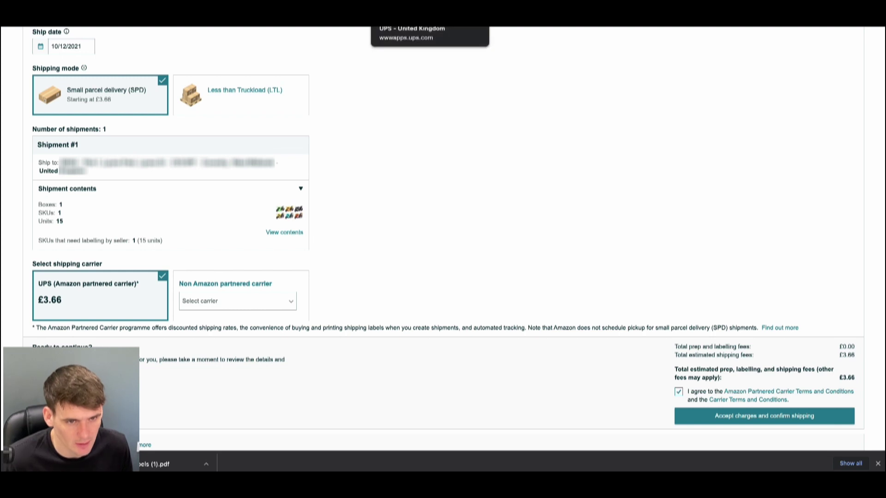
Switch to the UPS Schedule a Parcel Collection page and examine its label, location, package, and collection date and time sections.
{"action": "left_click", "coordinate": [415, 21]}
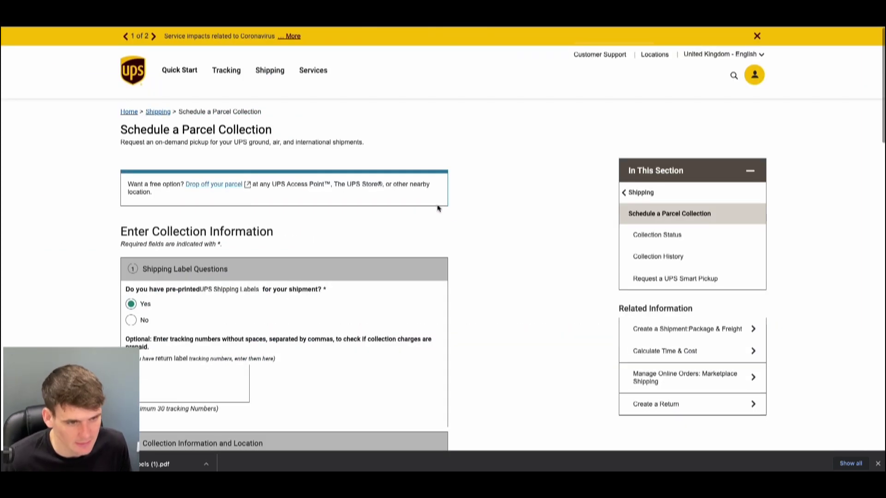
{"action": "left_click", "coordinate": [878, 463]}
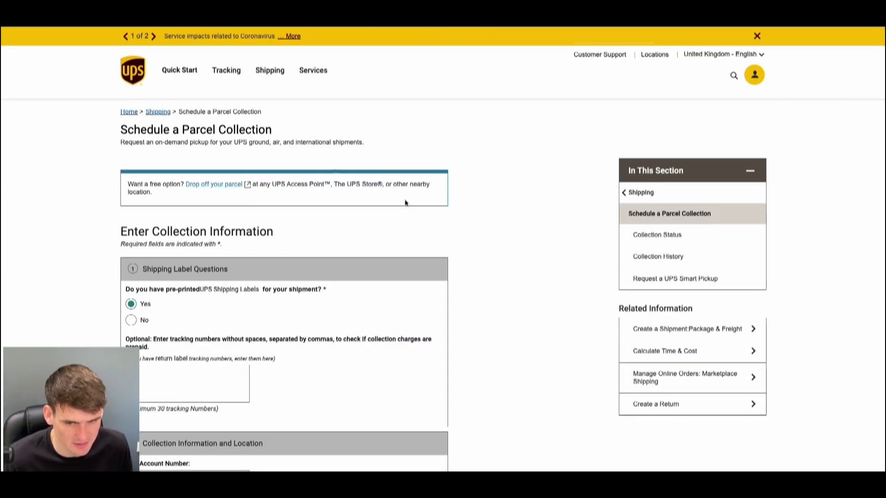
{"action": "scroll", "coordinate": [229, 185], "scroll_direction": "down", "scroll_amount": 1}
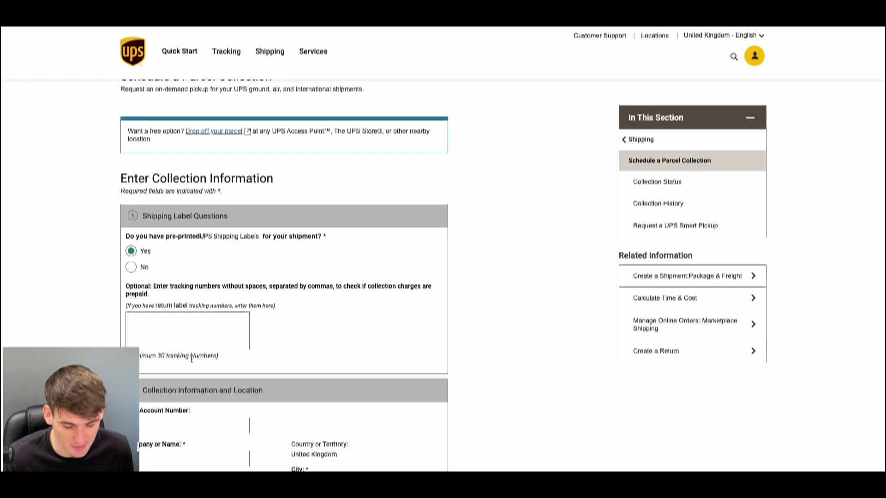
{"action": "scroll", "coordinate": [356, 204], "scroll_direction": "down", "scroll_amount": 4}
{"action": "scroll", "coordinate": [341, 202], "scroll_direction": "down", "scroll_amount": 3}
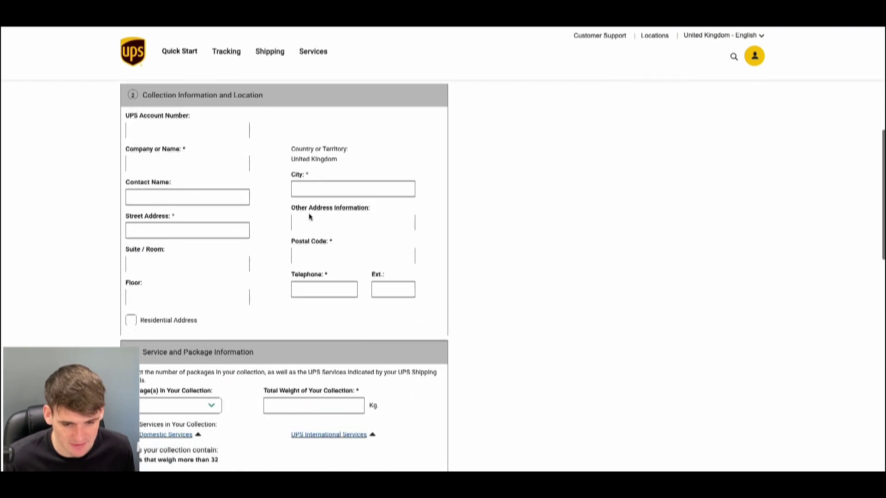
{"action": "scroll", "coordinate": [307, 221], "scroll_direction": "down", "scroll_amount": 2}
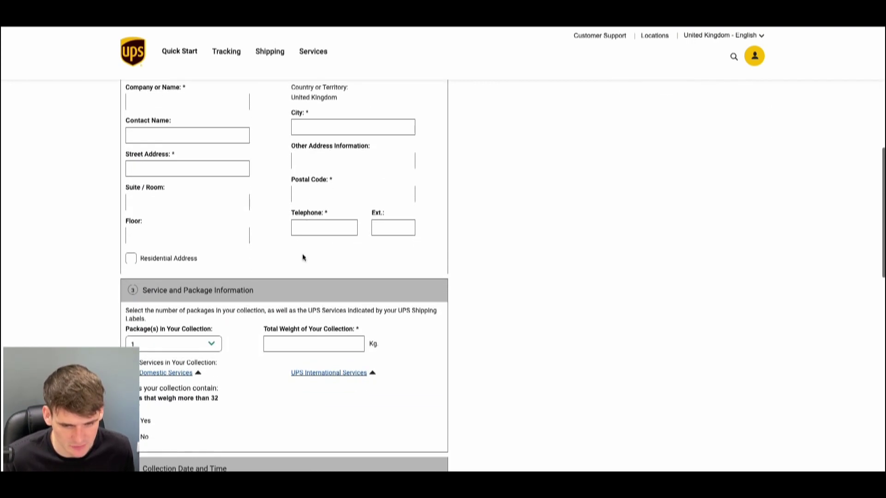
{"action": "scroll", "coordinate": [308, 277], "scroll_direction": "down", "scroll_amount": 1}
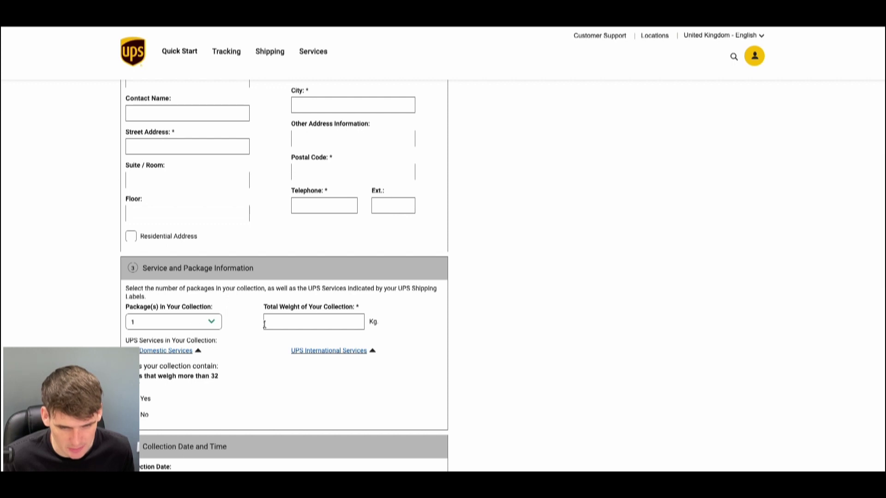
{"action": "scroll", "coordinate": [345, 308], "scroll_direction": "down", "scroll_amount": 6}
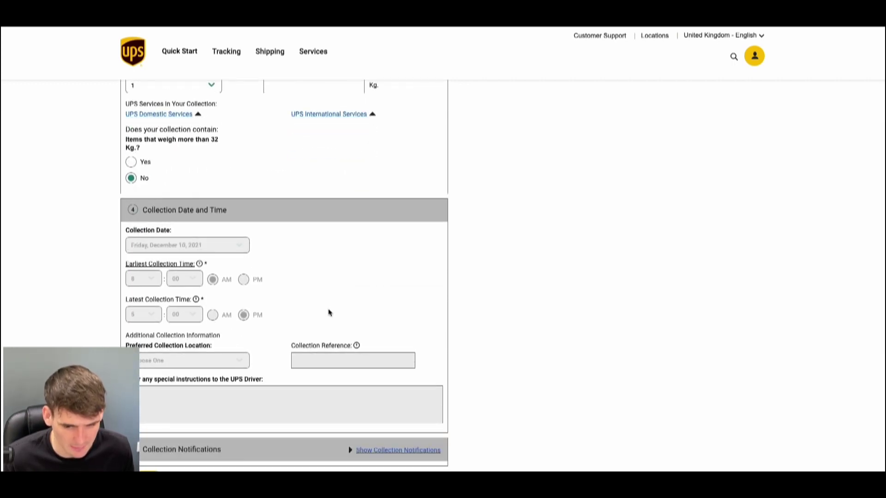
{"action": "scroll", "coordinate": [234, 346], "scroll_direction": "down", "scroll_amount": 2}
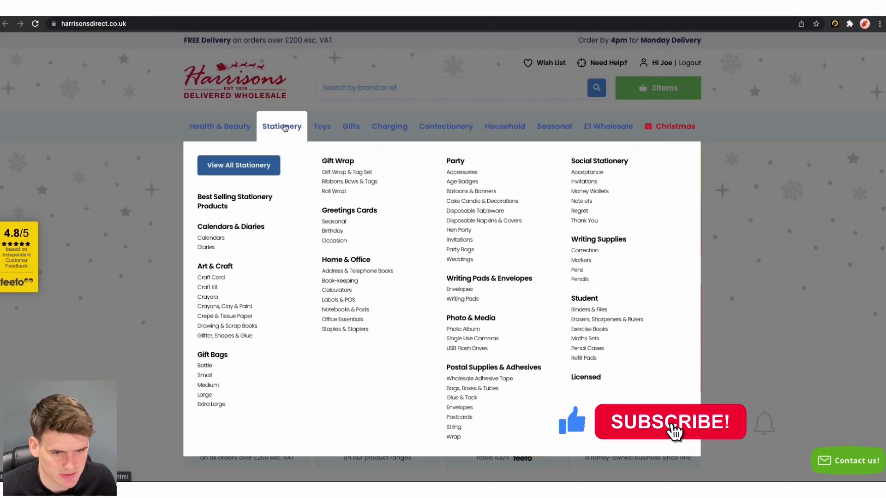
Switch to the Harrisons Direct page for the Playmobil 70248 Special Plus Agent with Drone and copy its product title.
{"action": "mouse_move", "coordinate": [322, 125]}
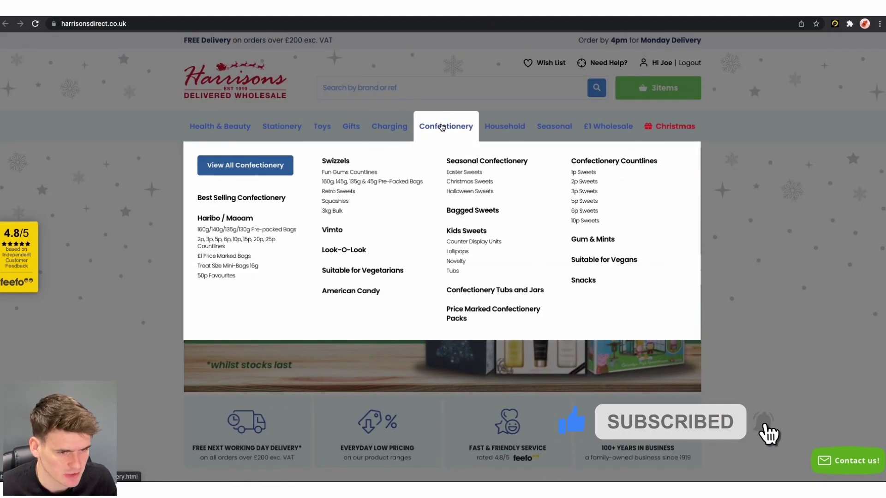
{"action": "mouse_move", "coordinate": [481, 128]}
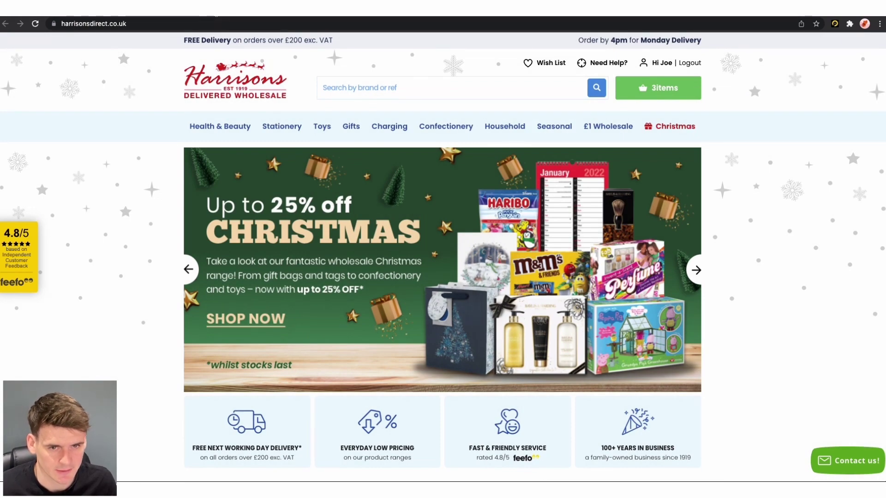
{"action": "left_click", "coordinate": [216, 14]}
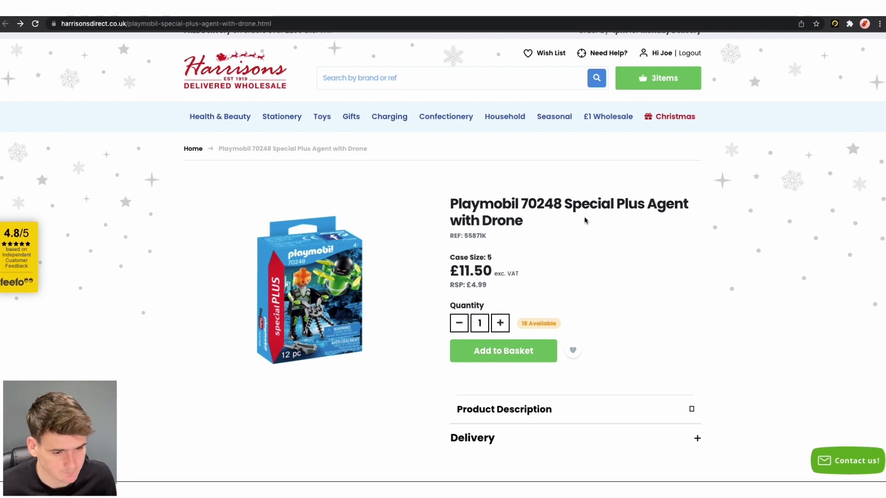
{"action": "left_click_drag", "start_coordinate": [524, 223], "coordinate": [450, 205]}
{"action": "key", "text": "super+c"}
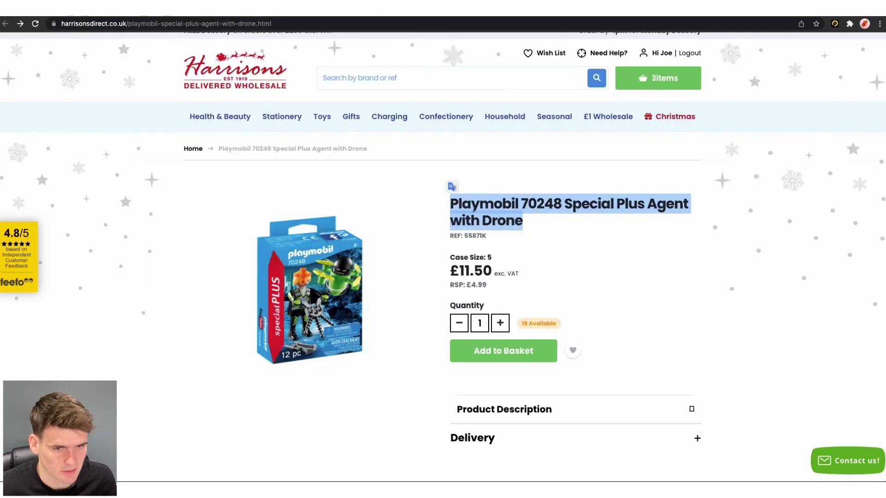
Search Amazon's catalogue in Seller Central for "Playmobil 70248 Special Plus Agent with Drone" using the copied title.
{"action": "key", "text": "ctrl+Tab"}
{"action": "left_click", "coordinate": [300, 212]}
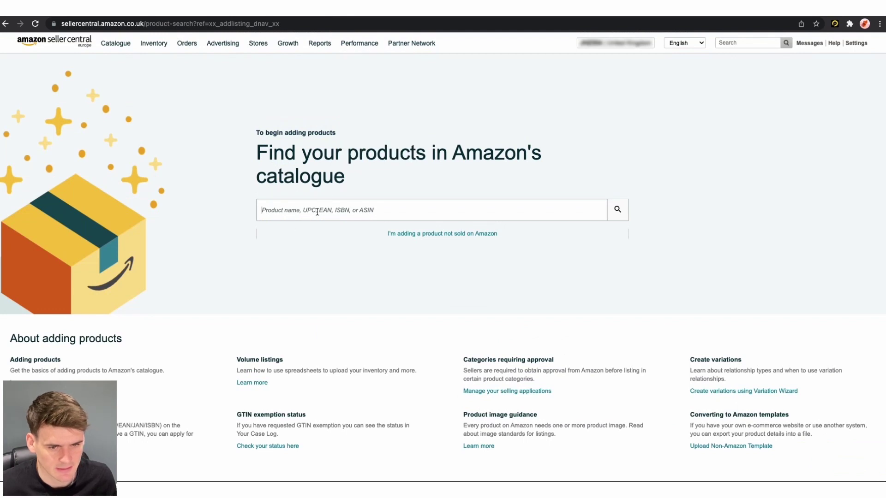
{"action": "key", "text": "super+v"}
{"action": "key", "text": "Return"}
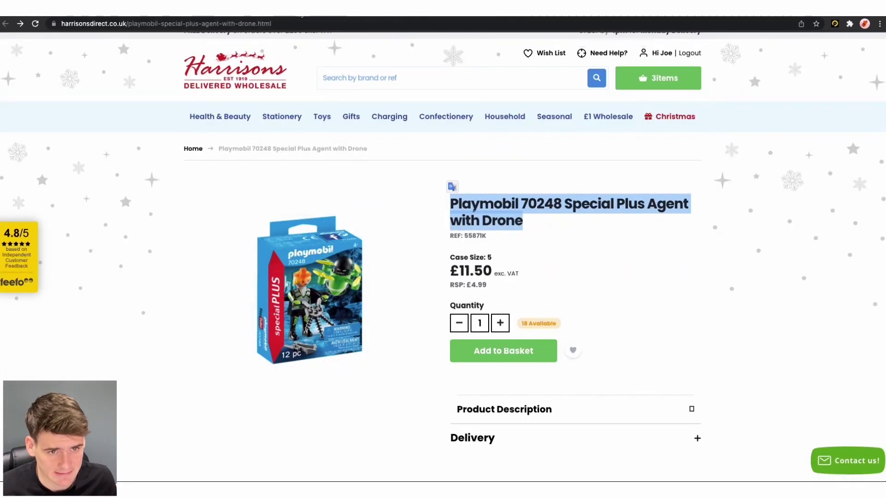
{"action": "key", "text": "ctrl+Tab"}
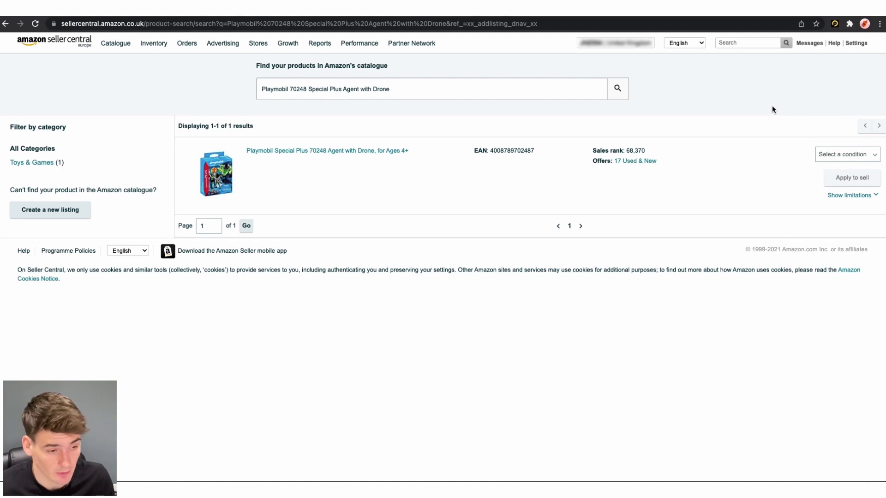
Apply to sell the Playmobil agent set in New condition and request approval for the Playmobil brand.
{"action": "left_click", "coordinate": [853, 156]}
{"action": "left_click", "coordinate": [843, 171]}
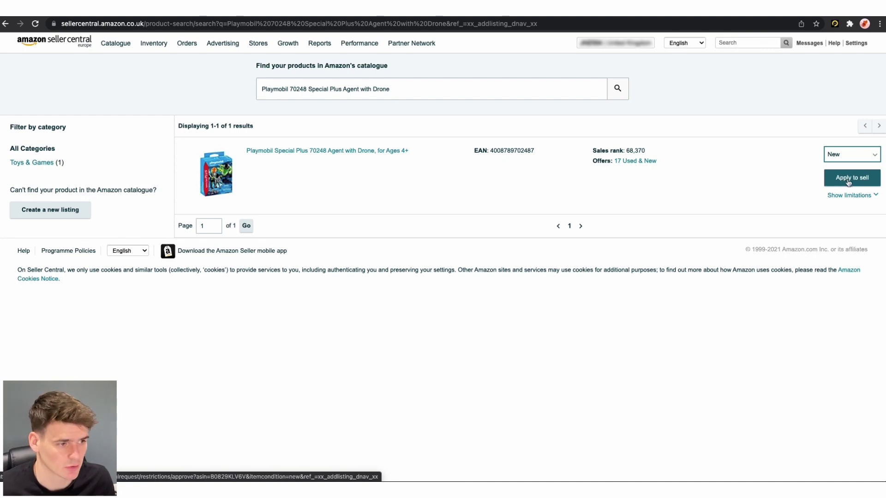
{"action": "left_click", "coordinate": [854, 179]}
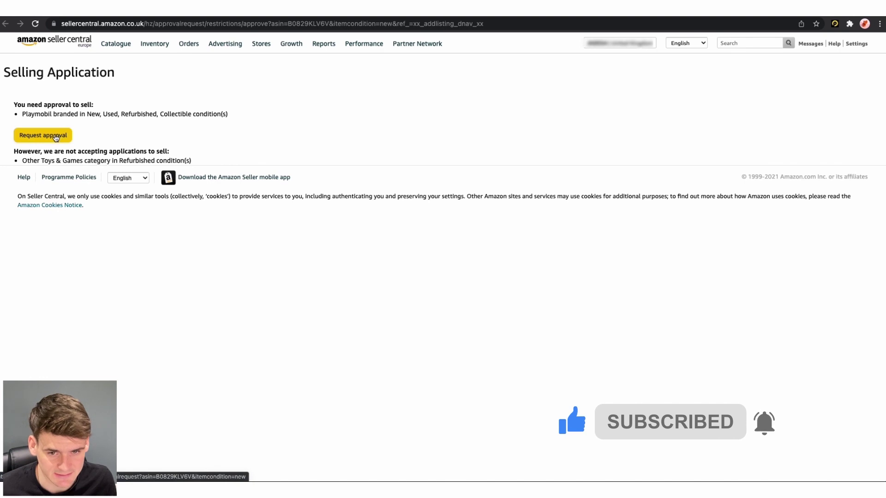
{"action": "left_click", "coordinate": [55, 137]}
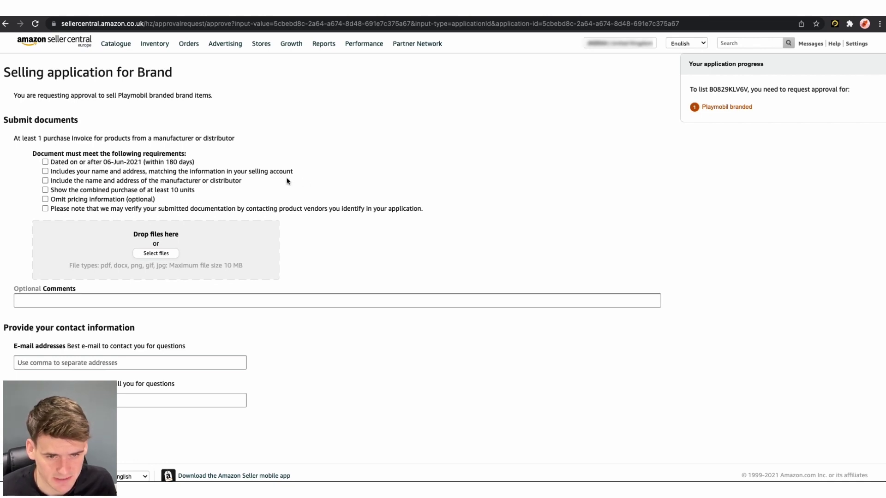
Review the document requirements and contact fields of the Playmobil selling application.
{"action": "scroll", "coordinate": [259, 173], "scroll_direction": "down", "scroll_amount": 1}
{"action": "scroll", "coordinate": [280, 172], "scroll_direction": "up", "scroll_amount": 1}
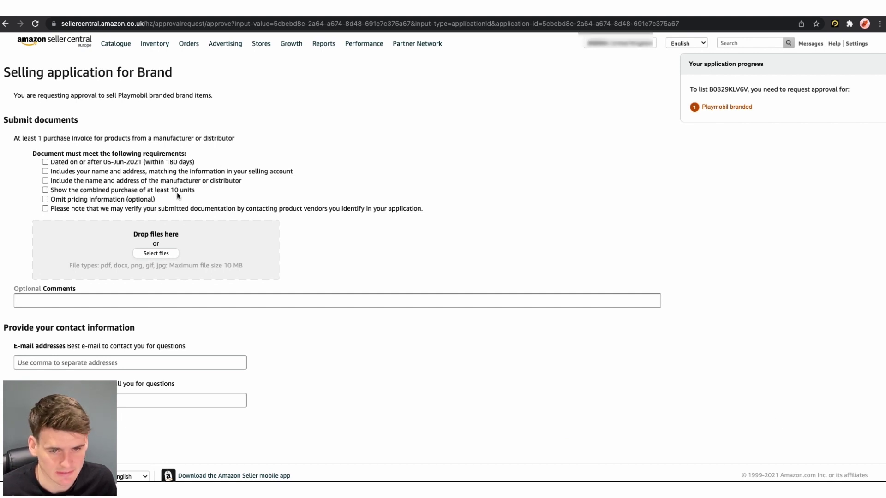
{"action": "scroll", "coordinate": [180, 193], "scroll_direction": "down", "scroll_amount": 1}
Return to the Harrisons Direct product page and add 2 cases of the Playmobil agent set to the basket.
{"action": "mouse_move", "coordinate": [203, 37]}
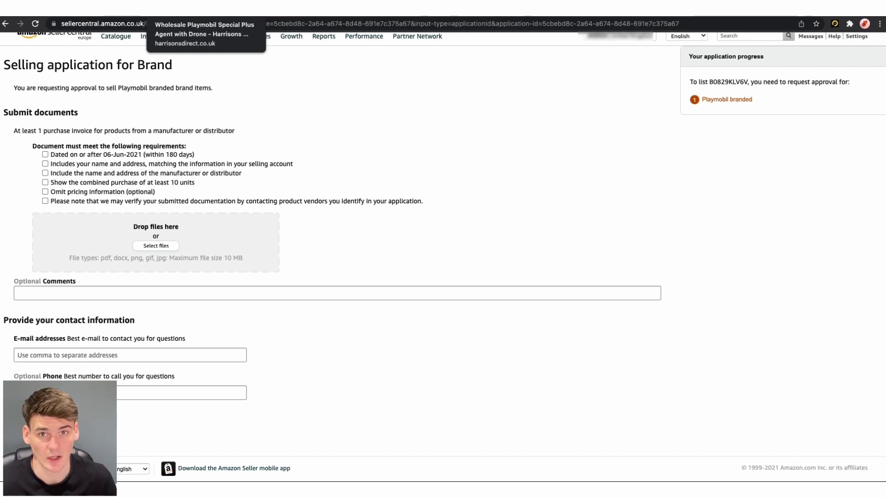
{"action": "left_click", "coordinate": [199, 8]}
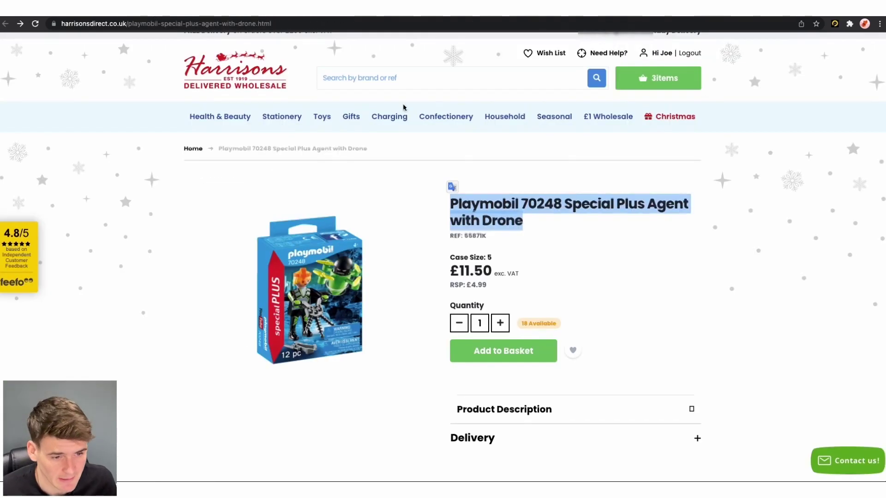
{"action": "left_click", "coordinate": [555, 275]}
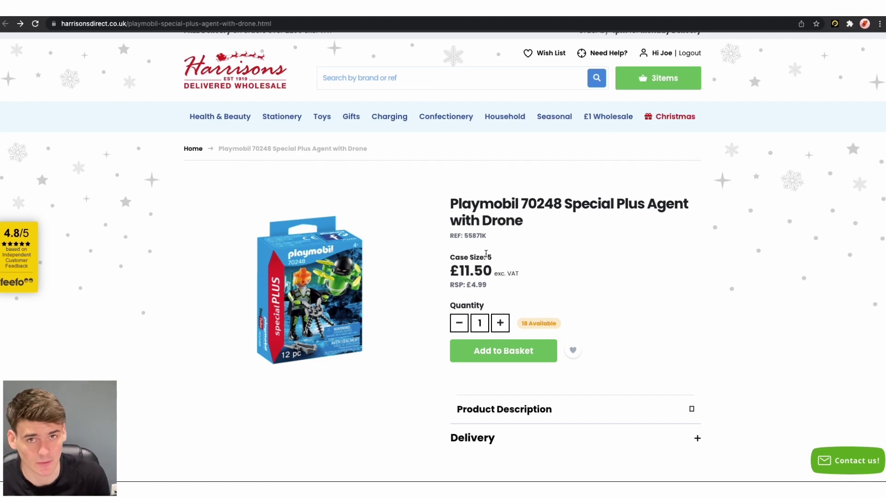
{"action": "left_click", "coordinate": [500, 323]}
{"action": "left_click", "coordinate": [513, 359]}
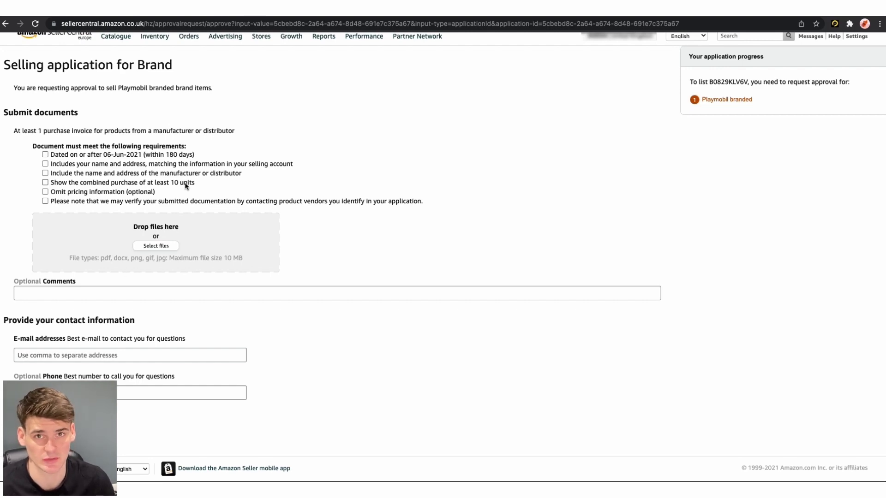
Check the Playmobil case size on Harrisons Direct, and return to the selling application to compare its minimum purchase requirement.
{"action": "left_click", "coordinate": [215, 18]}
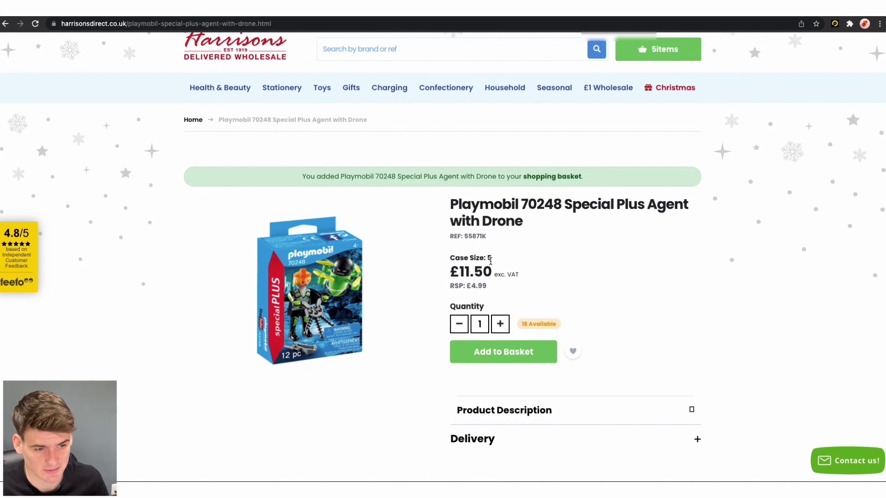
{"action": "left_click", "coordinate": [443, 13]}
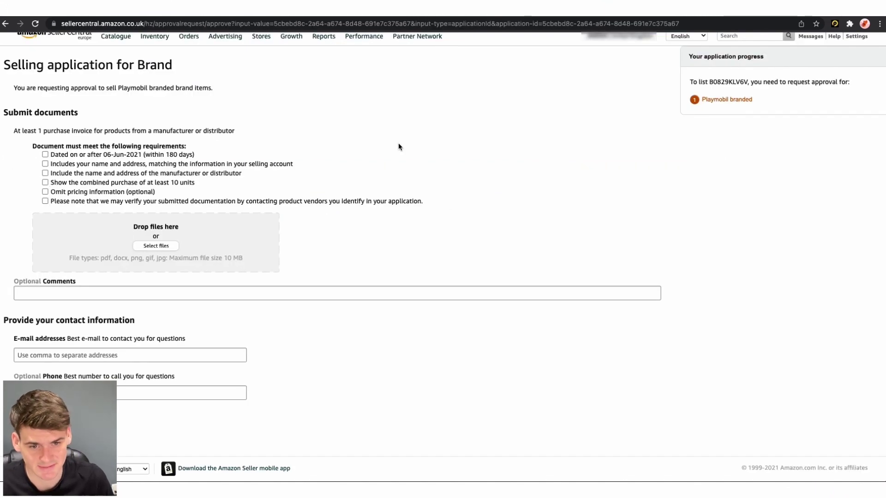